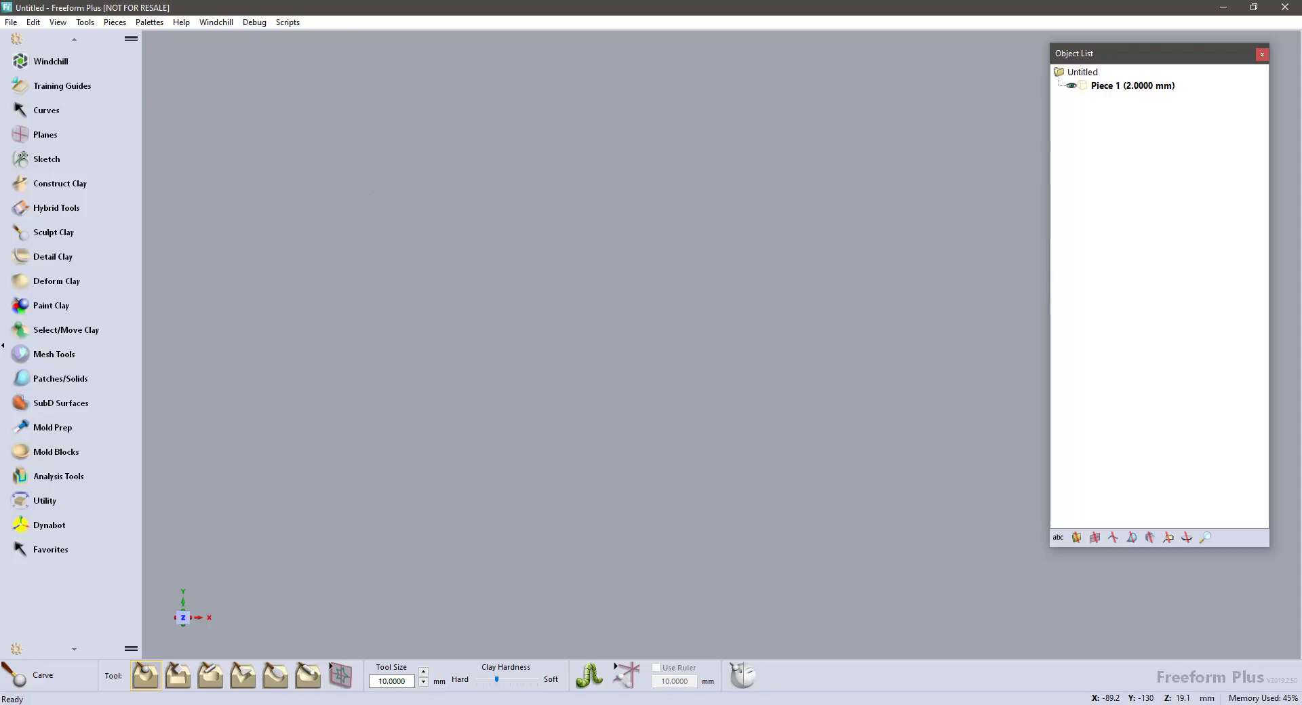
# - Open Brace_start.cly in place of the current file and inspect the arm model from the palm and back sides
pyautogui.moveTo(251, 517); pyautogui.dragTo(506, 150)
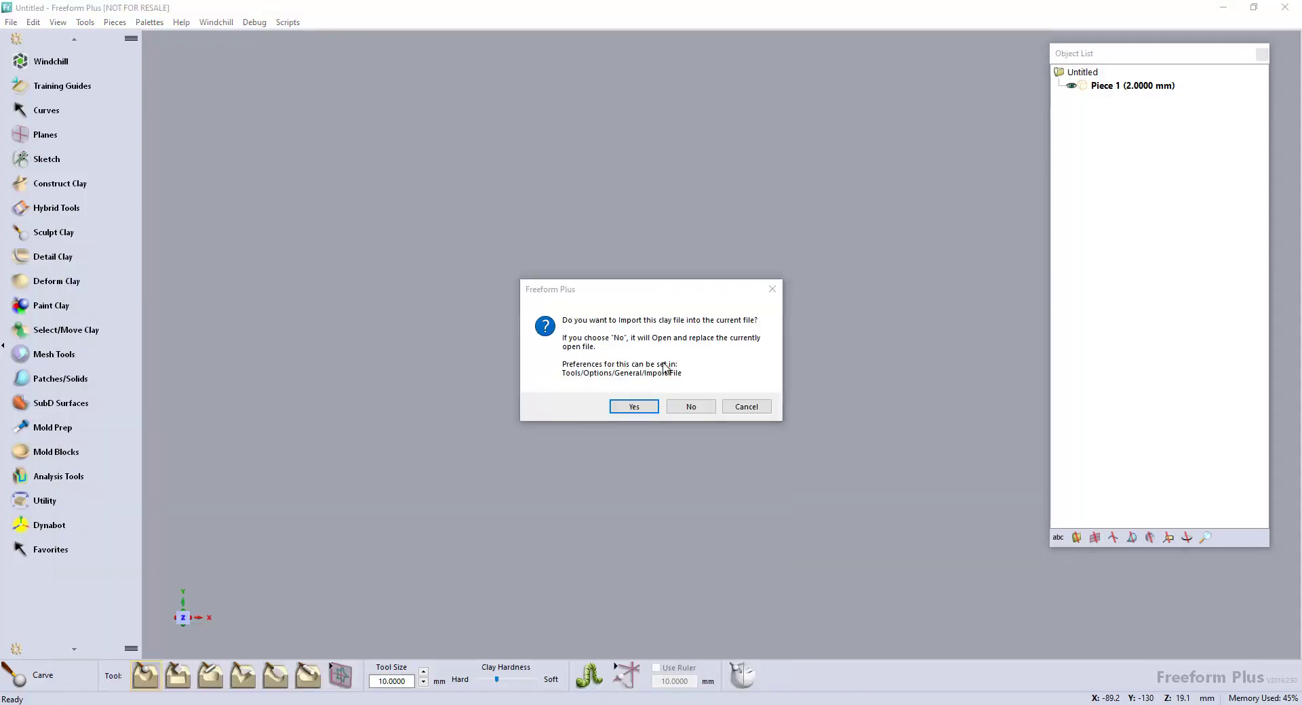
pyautogui.click(689, 406)
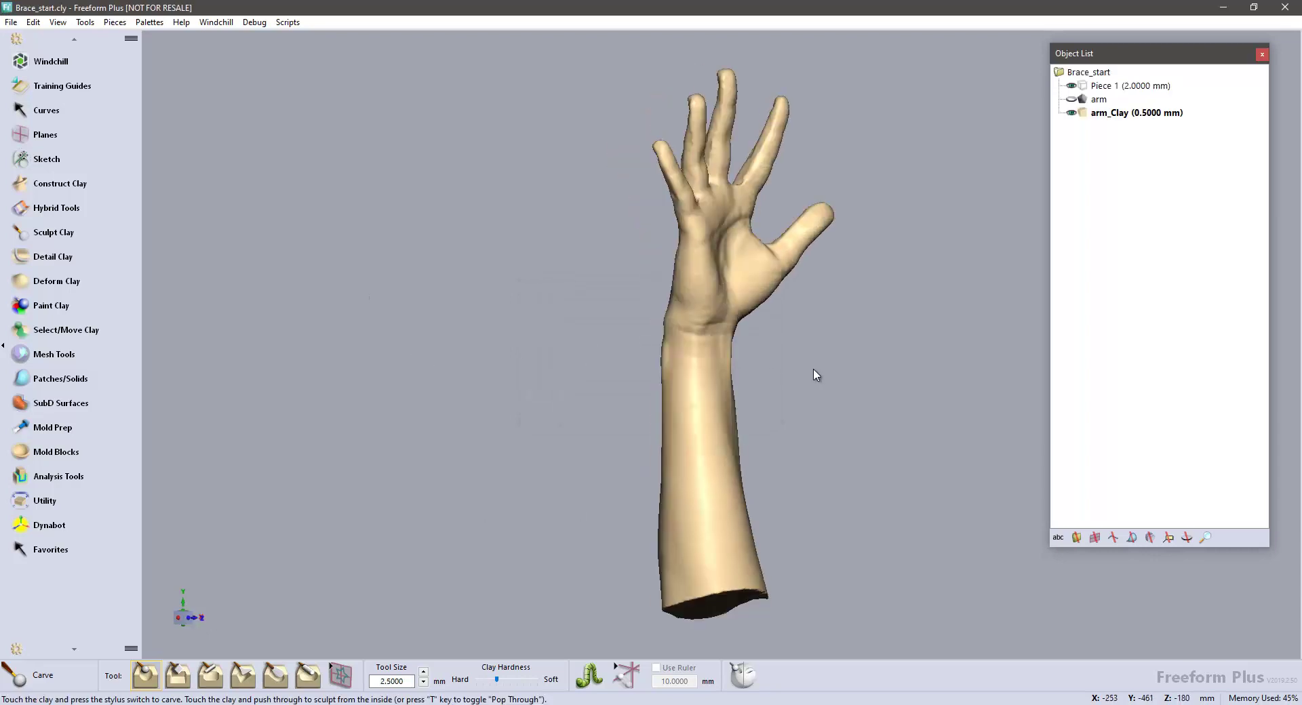
pyautogui.moveTo(815, 375); pyautogui.dragTo(795, 352, button='right')
pyautogui.moveTo(603, 366); pyautogui.dragTo(416, 344, button='right')
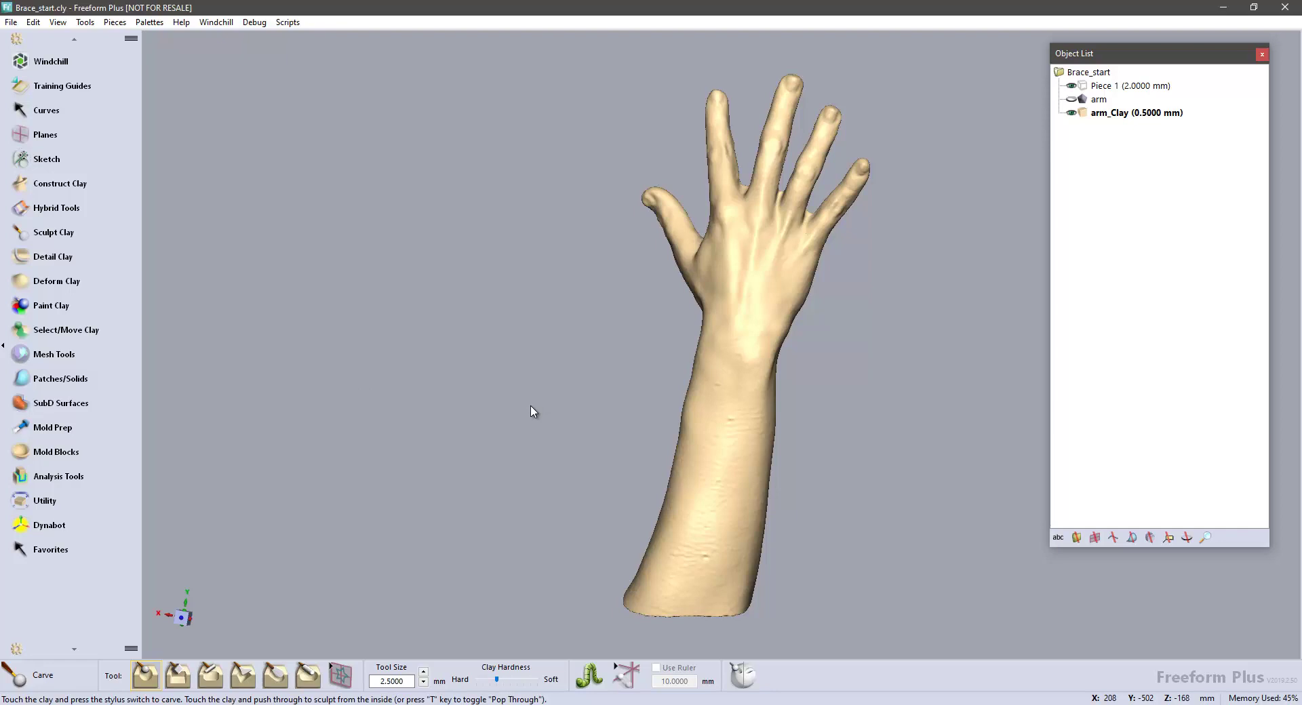
pyautogui.moveTo(532, 410); pyautogui.dragTo(786, 444, button='right')
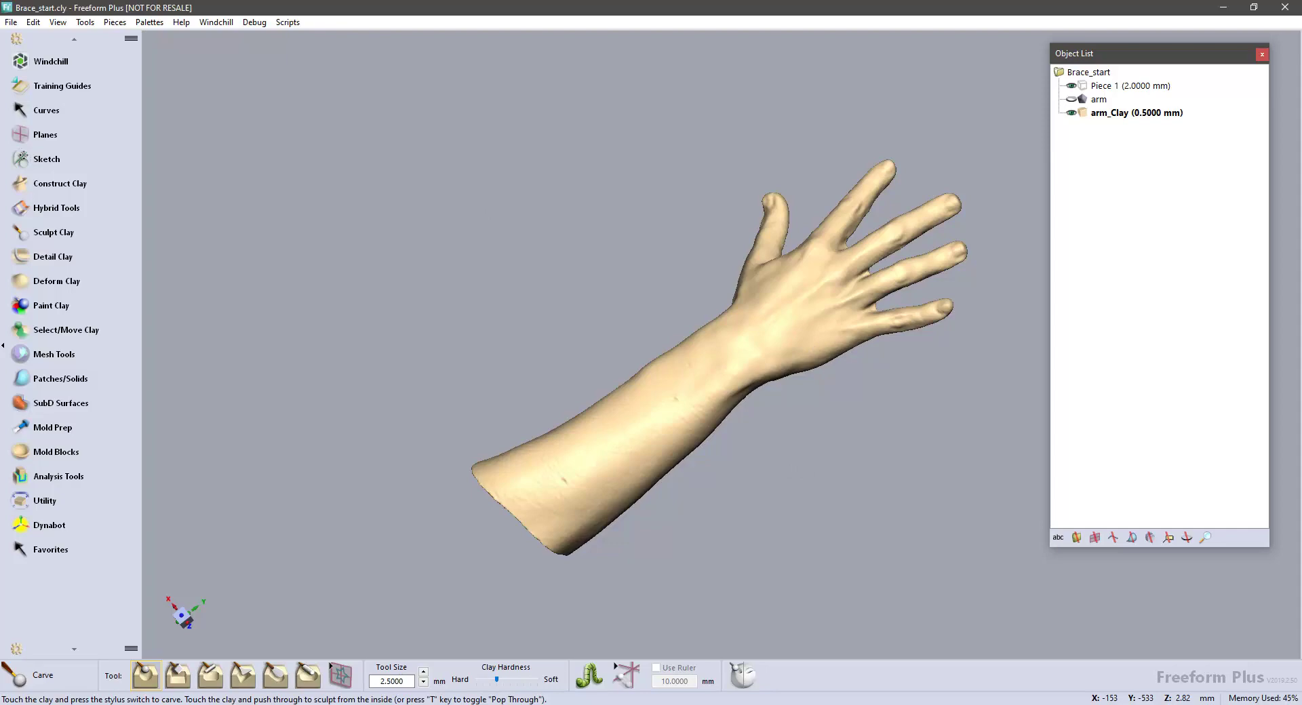
# - Load and play the Brace2 Dynabot, using the arm_Clay piece as its base model
pyautogui.moveTo(444, 134); pyautogui.dragTo(341, 245)
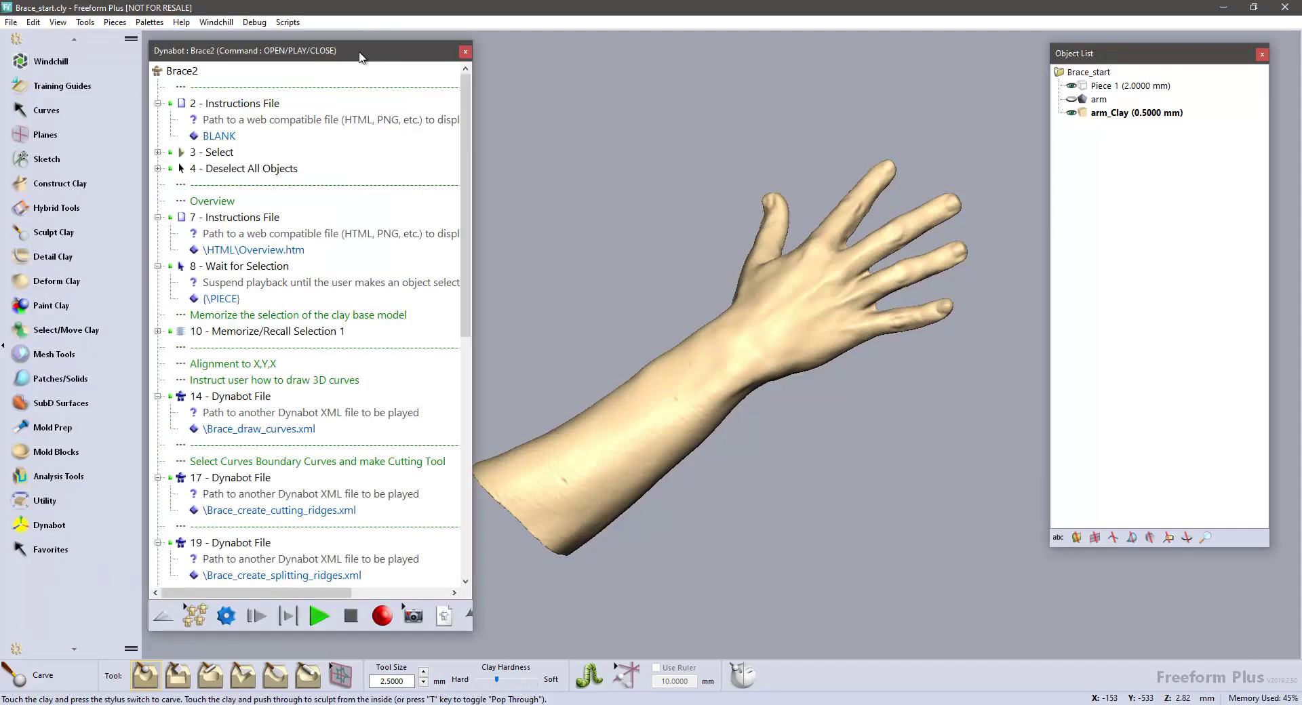
pyautogui.moveTo(465, 127); pyautogui.dragTo(437, 46)
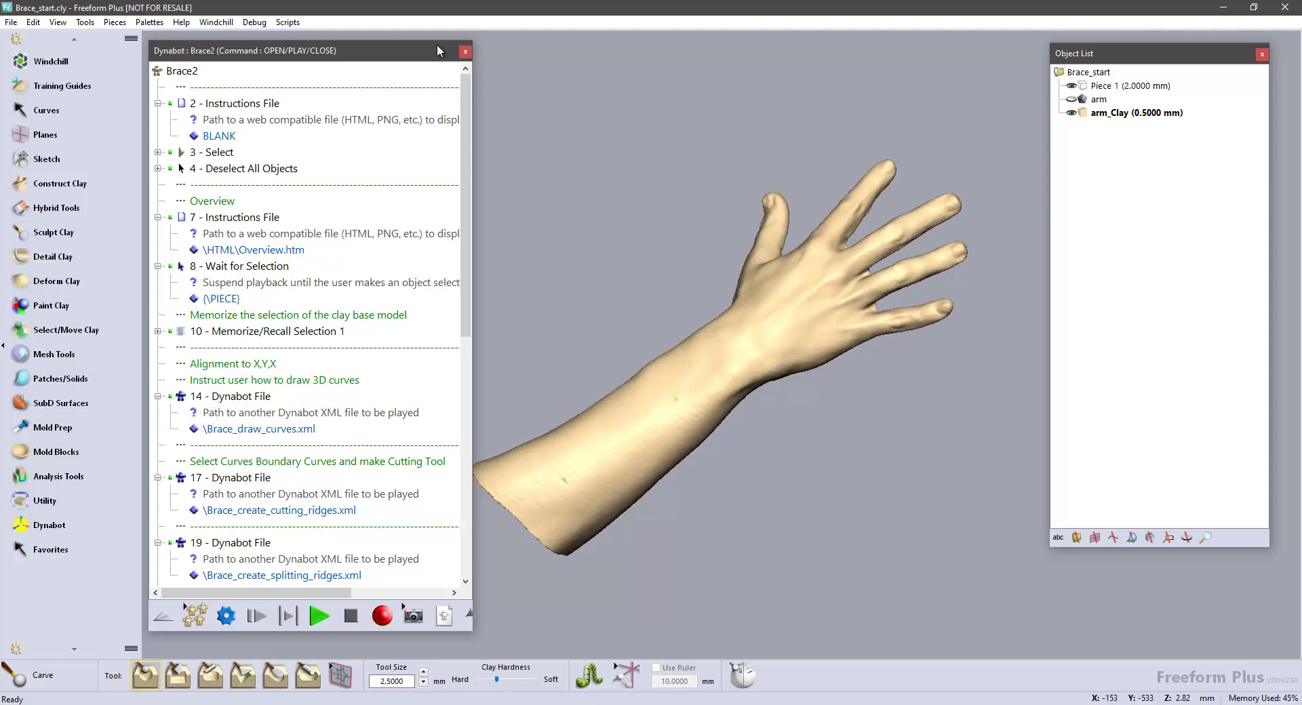
pyautogui.click(2, 347)
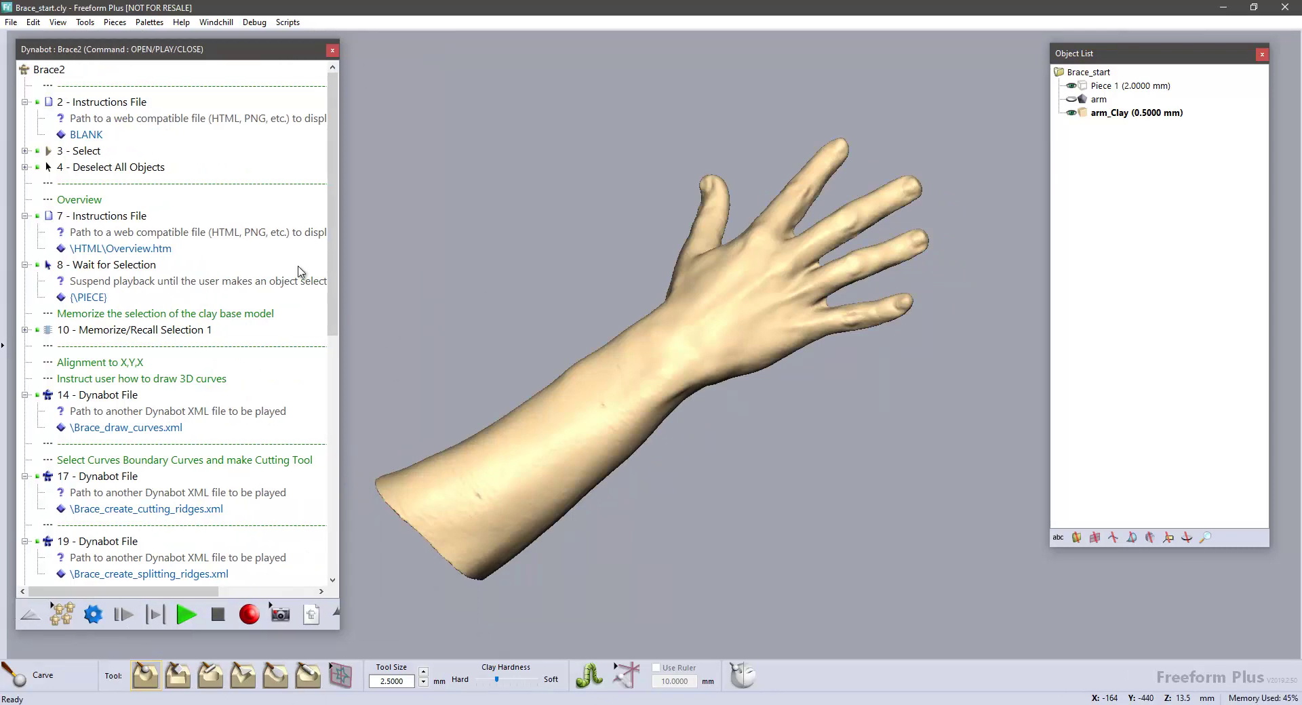
pyautogui.click(186, 614)
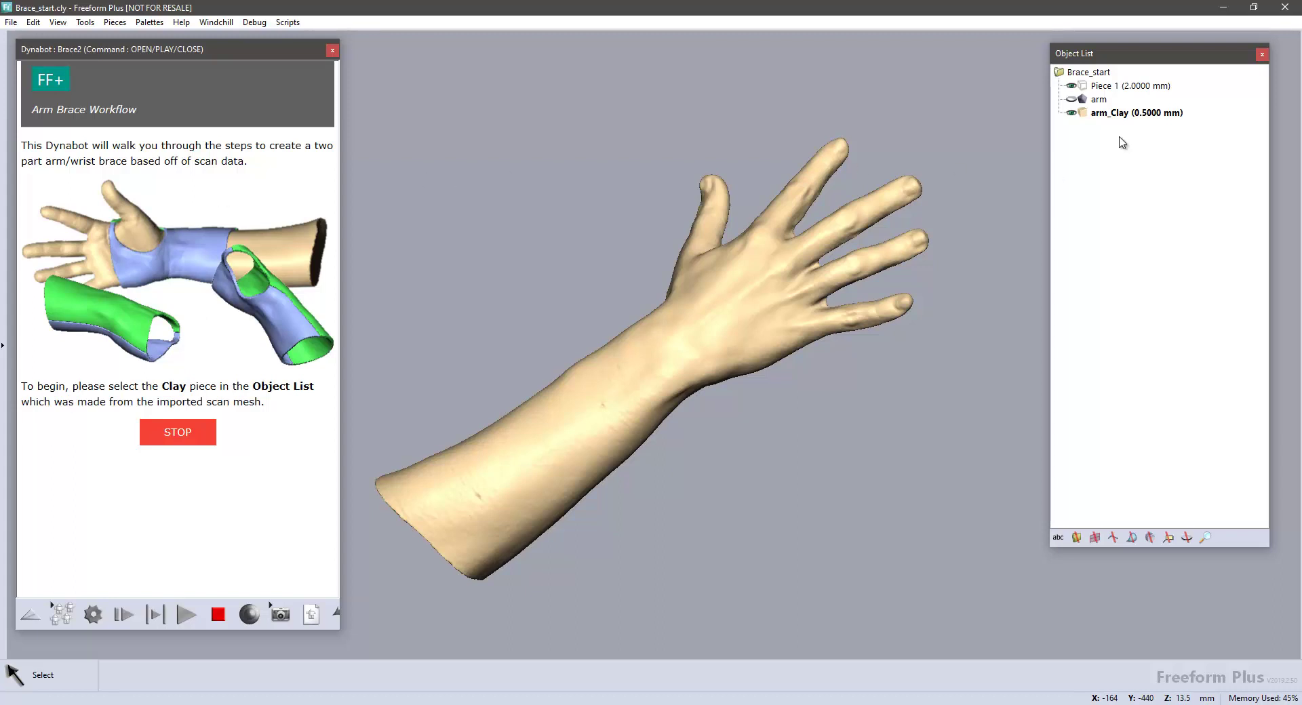
pyautogui.click(1101, 115)
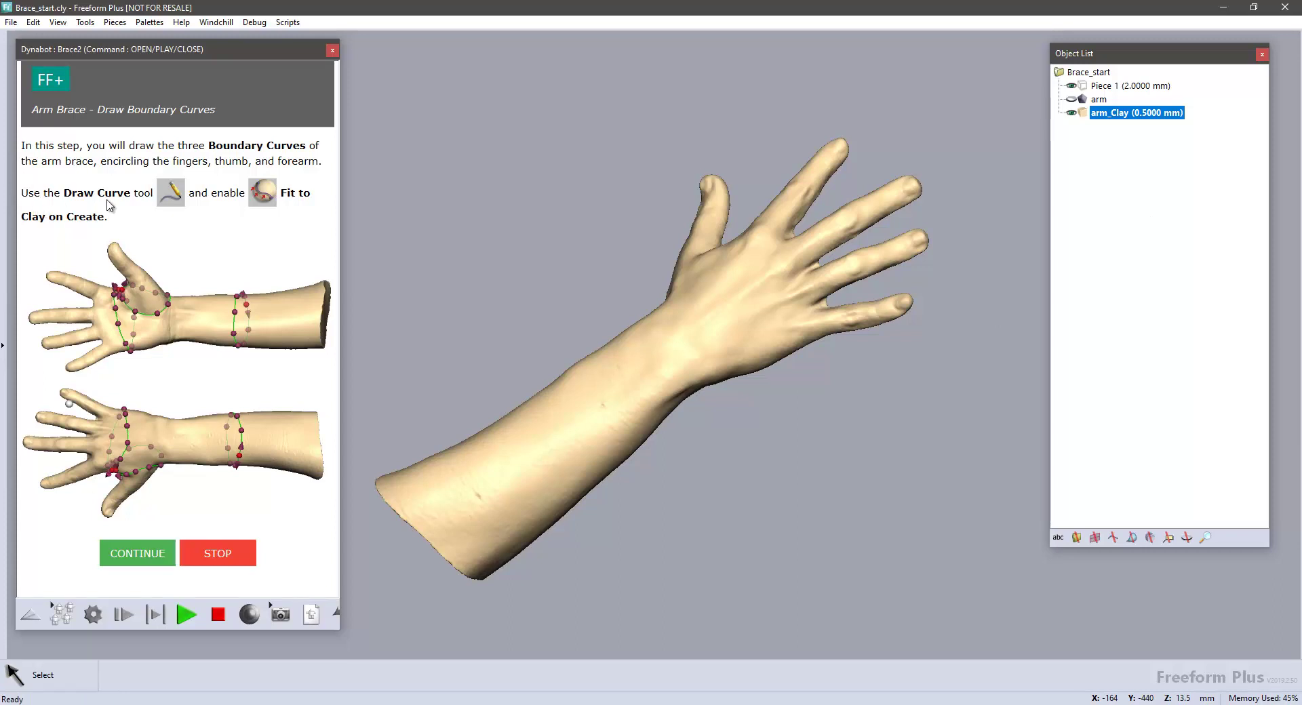
# - Draw a closed boundary curve around the hand just below the fingers, excluding the thumb, with Fit to Clay on Create enabled
pyautogui.click(170, 195)
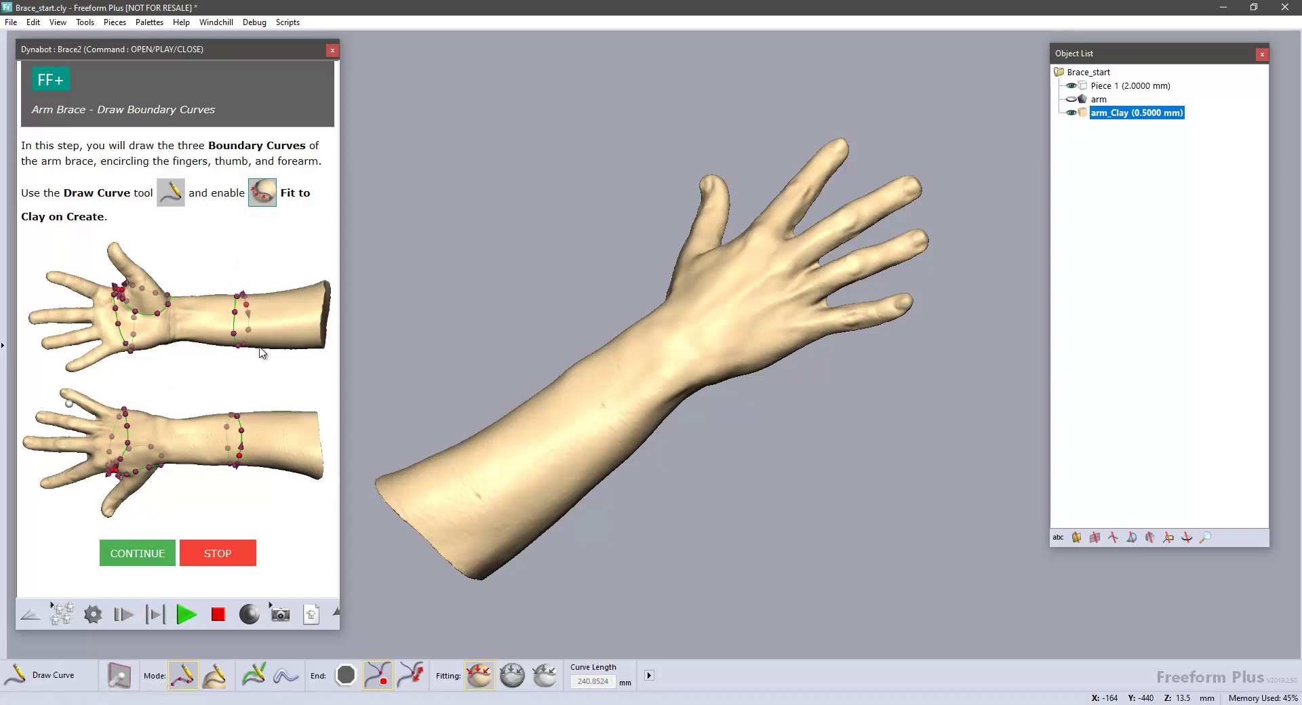
pyautogui.click(478, 674)
pyautogui.press('space')
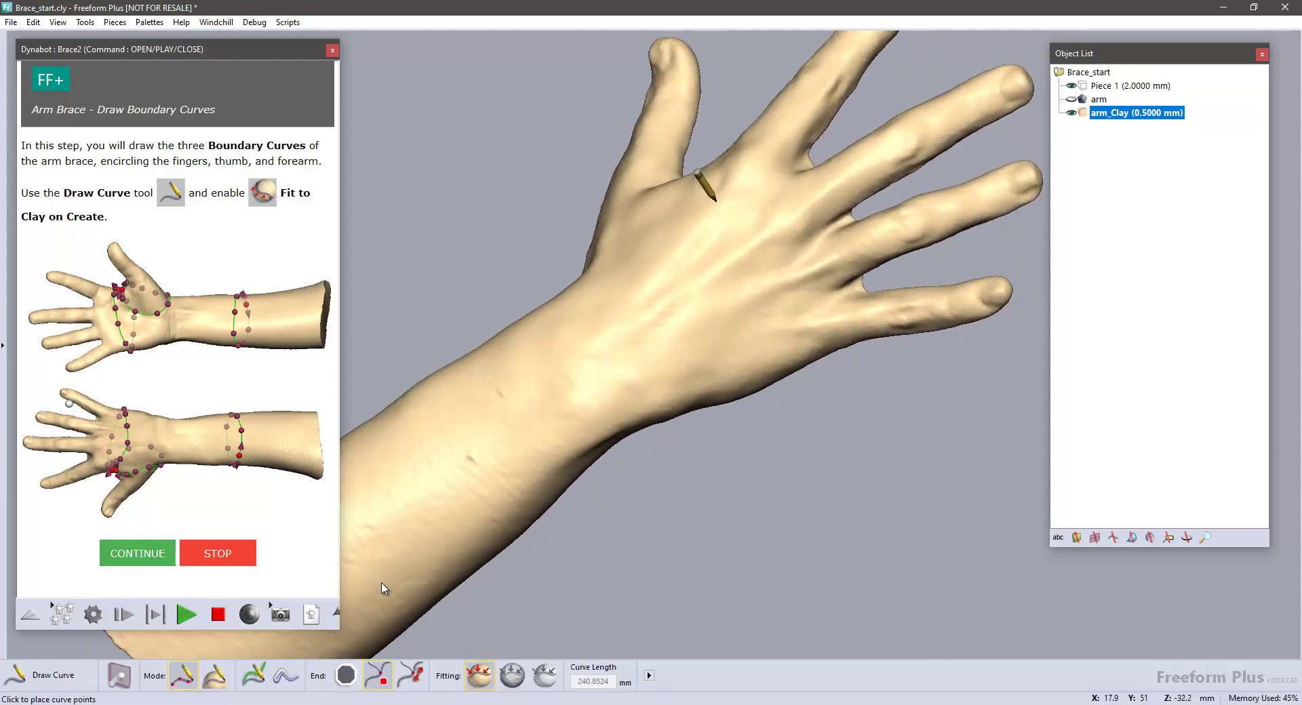
pyautogui.click(712, 193)
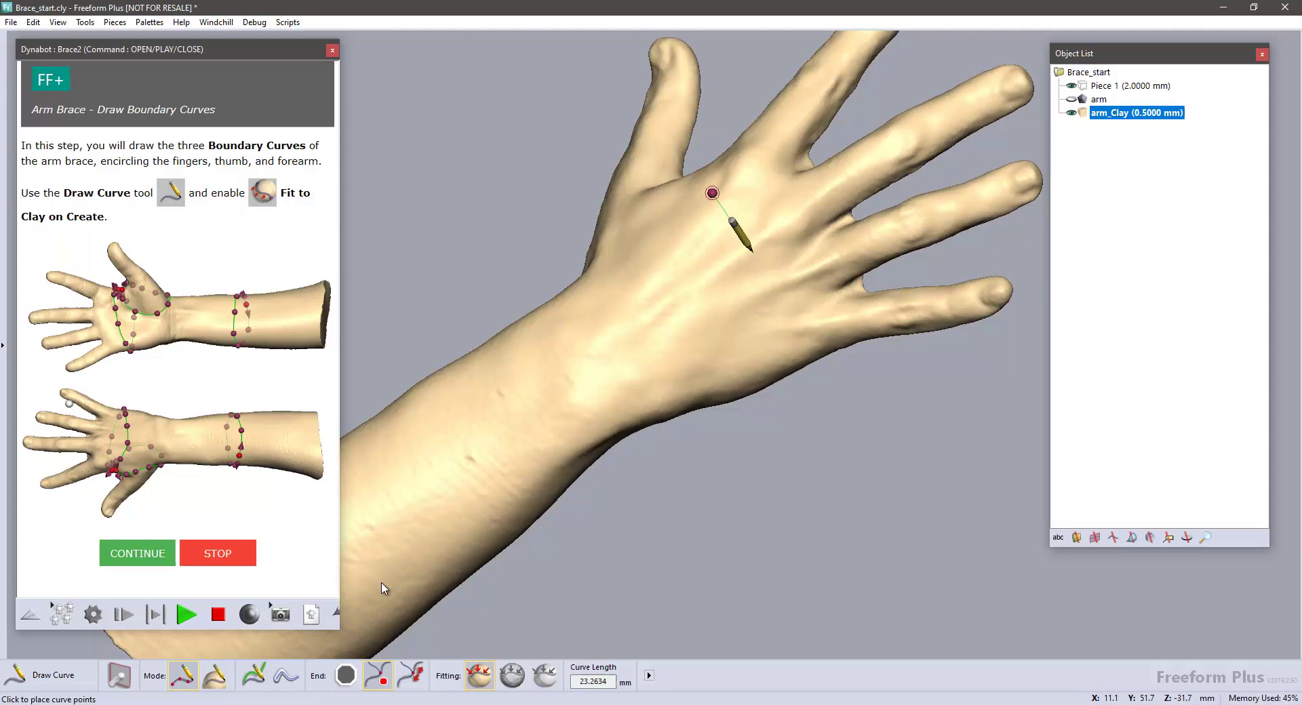
pyautogui.click(746, 261)
pyautogui.click(787, 337)
pyautogui.press('space')
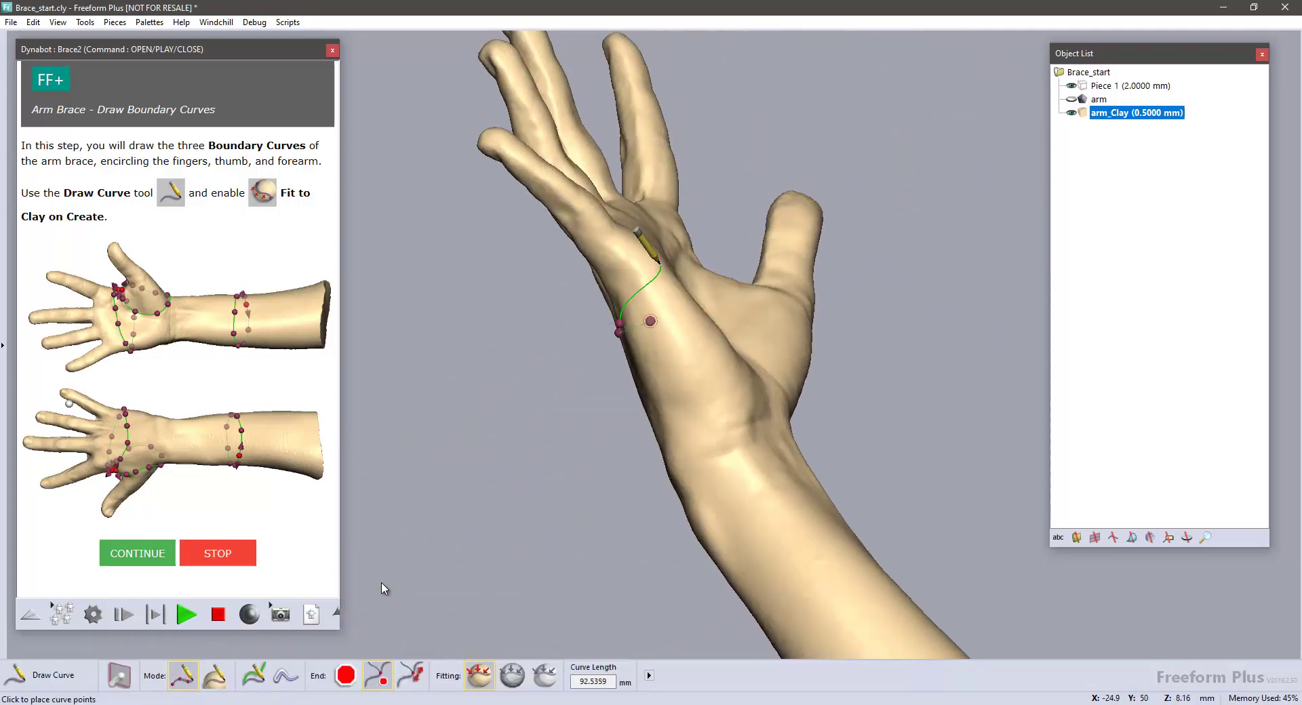
pyautogui.click(650, 276)
pyautogui.click(657, 241)
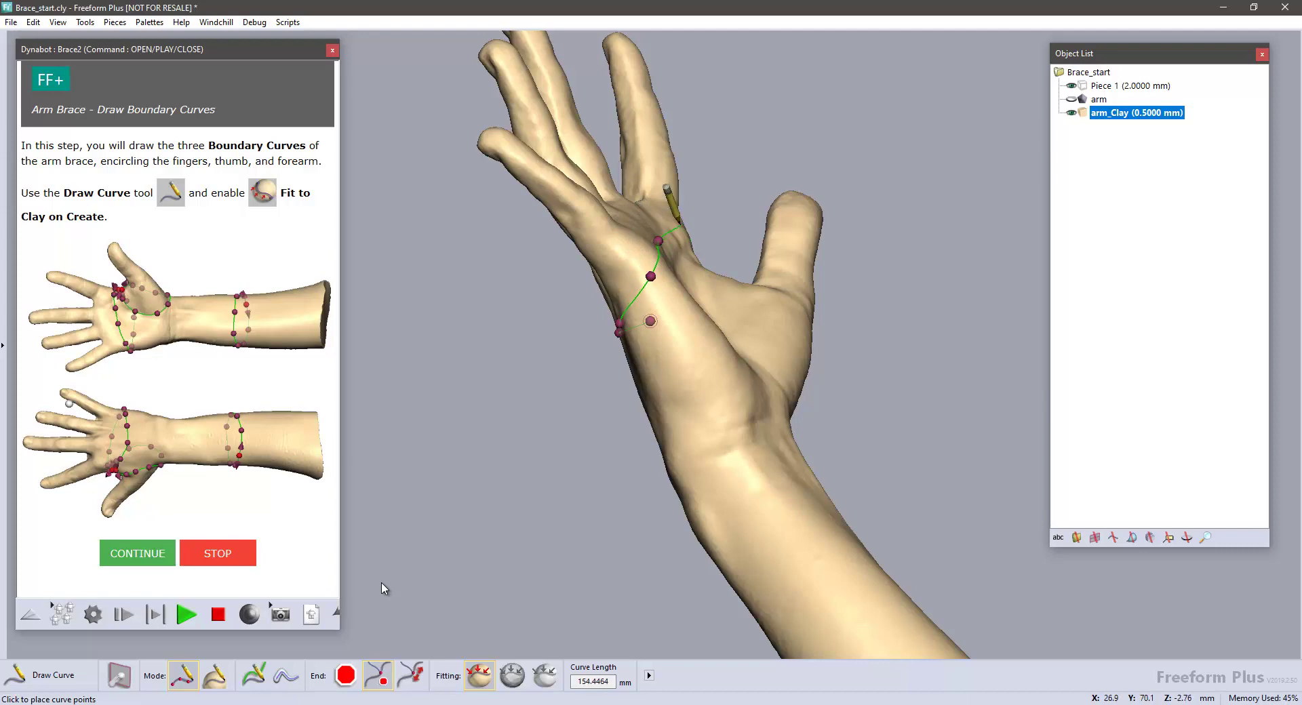
pyautogui.click(682, 233)
pyautogui.press('space')
pyautogui.press('space')
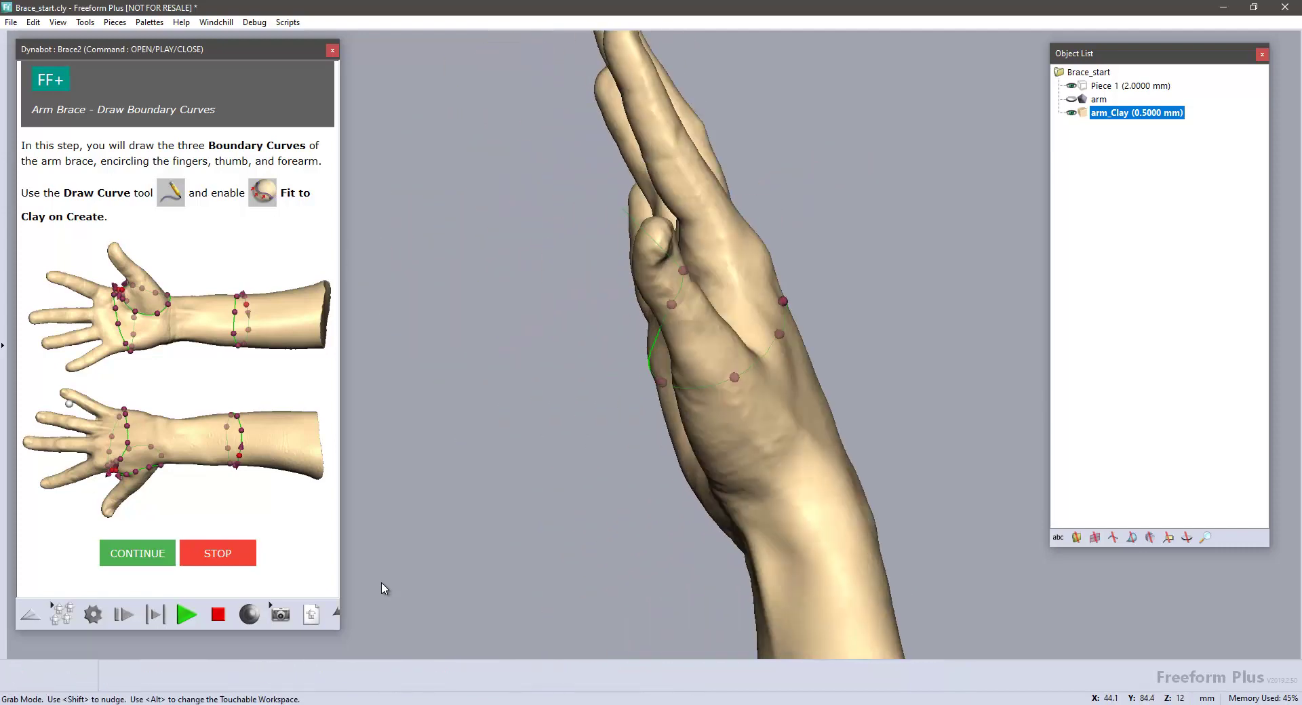
pyautogui.click(823, 252)
pyautogui.press('space')
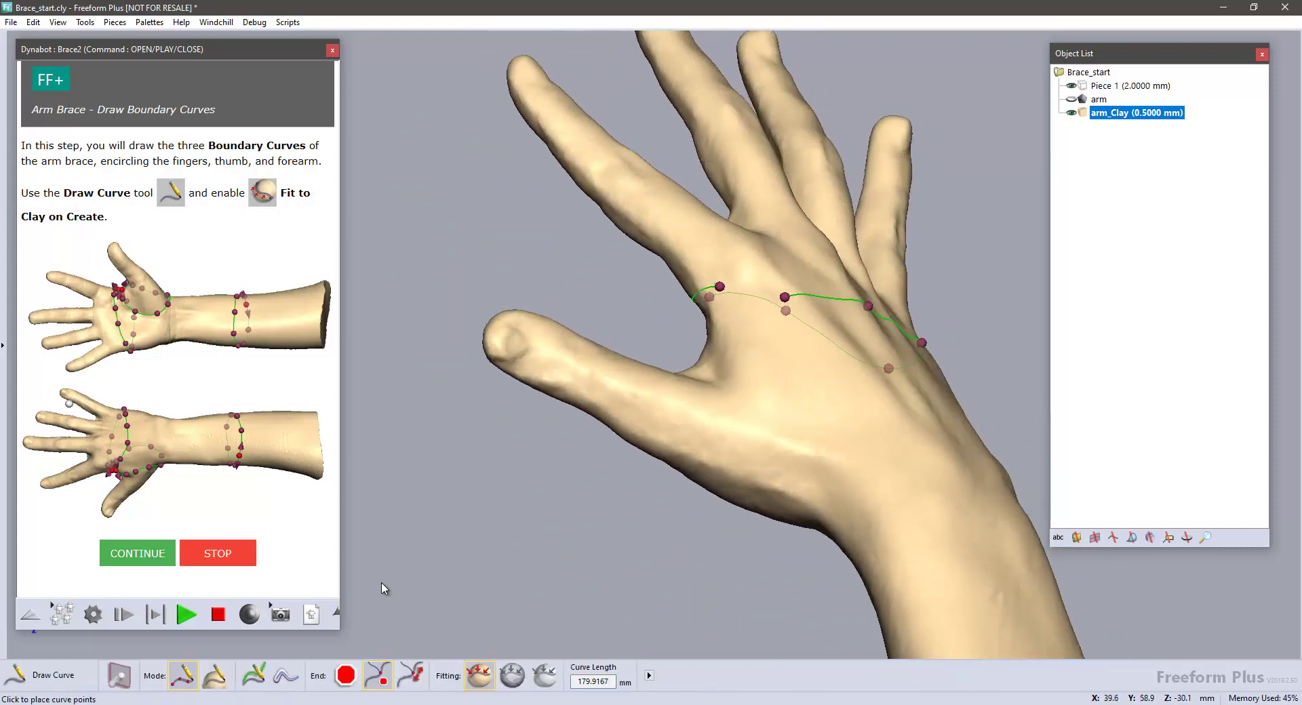
pyautogui.click(762, 303)
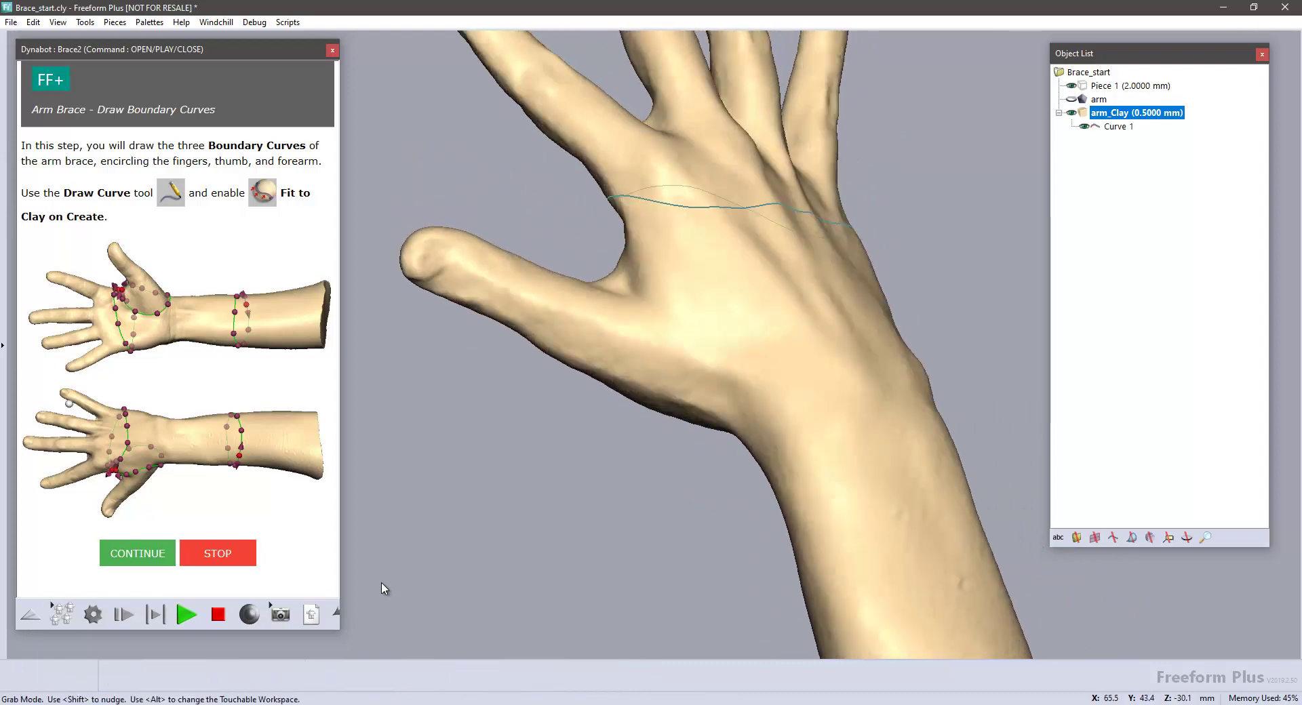
# - Draw a closed boundary curve about 156 mm long around the base of the thumb, fitted to the clay
pyautogui.click(679, 232)
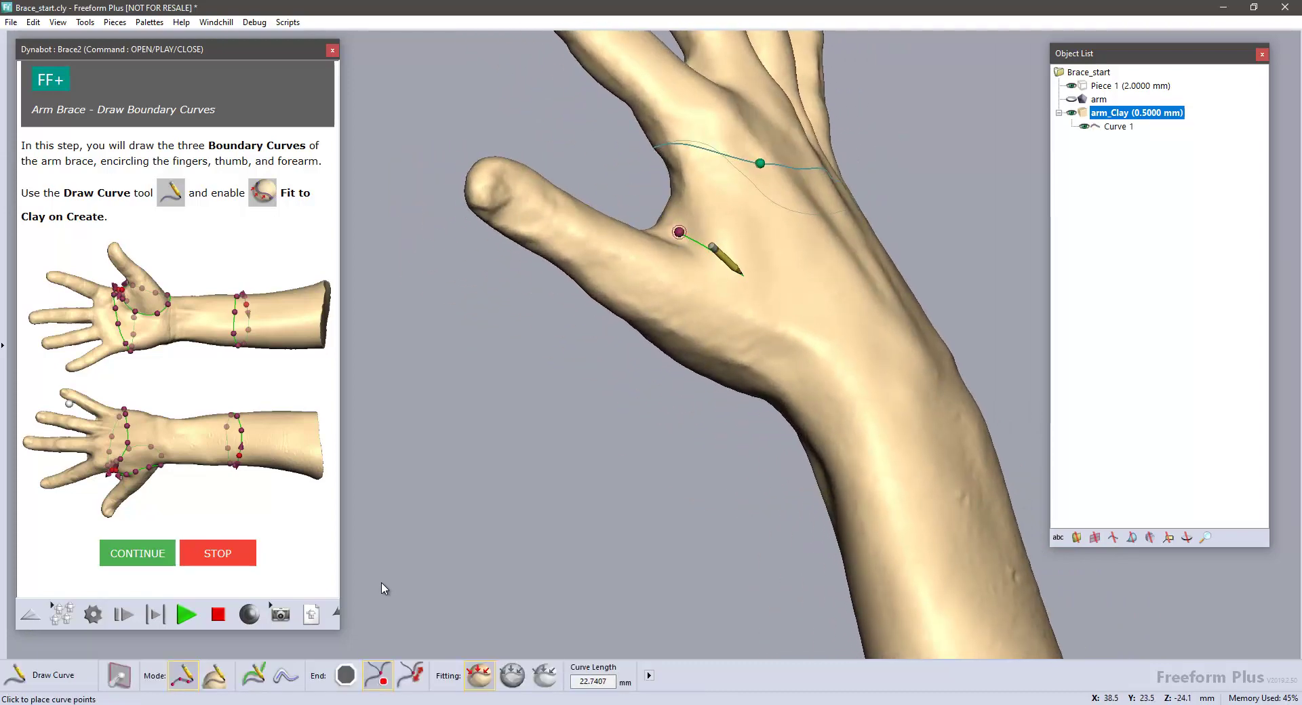
pyautogui.click(744, 276)
pyautogui.click(768, 355)
pyautogui.press('space')
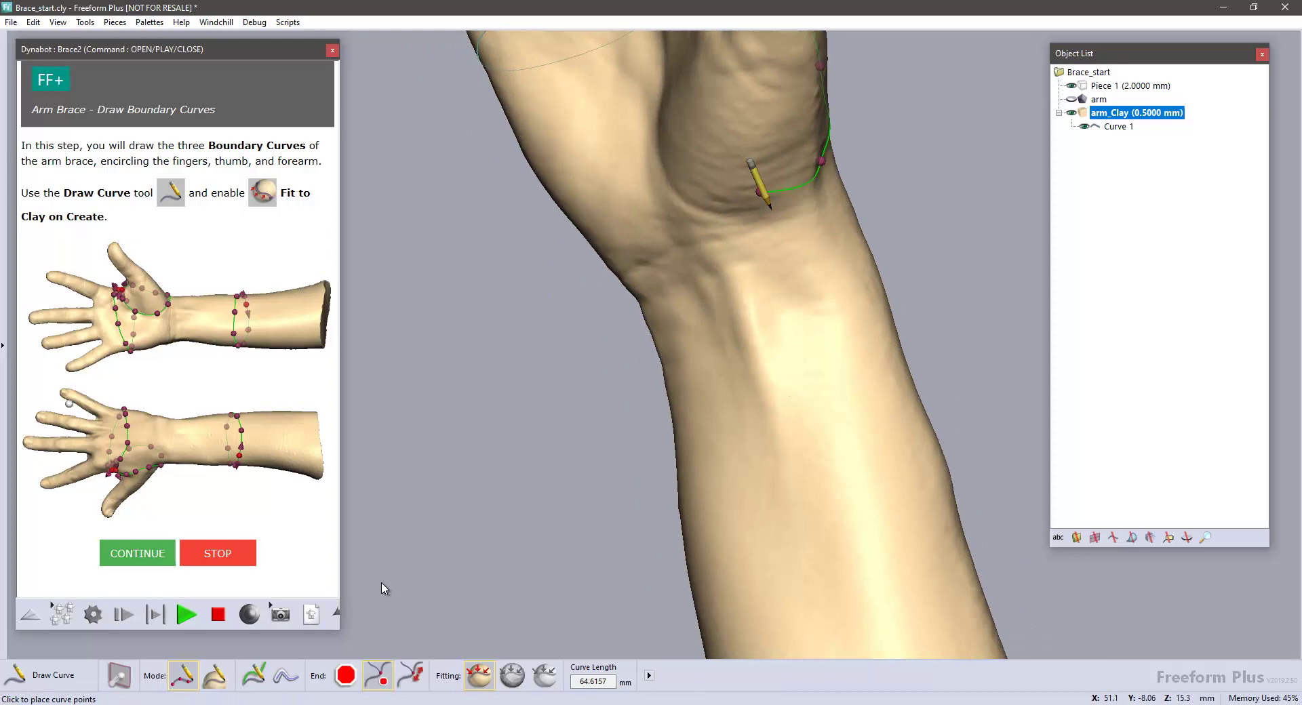
pyautogui.click(769, 202)
pyautogui.press('space')
pyautogui.click(691, 351)
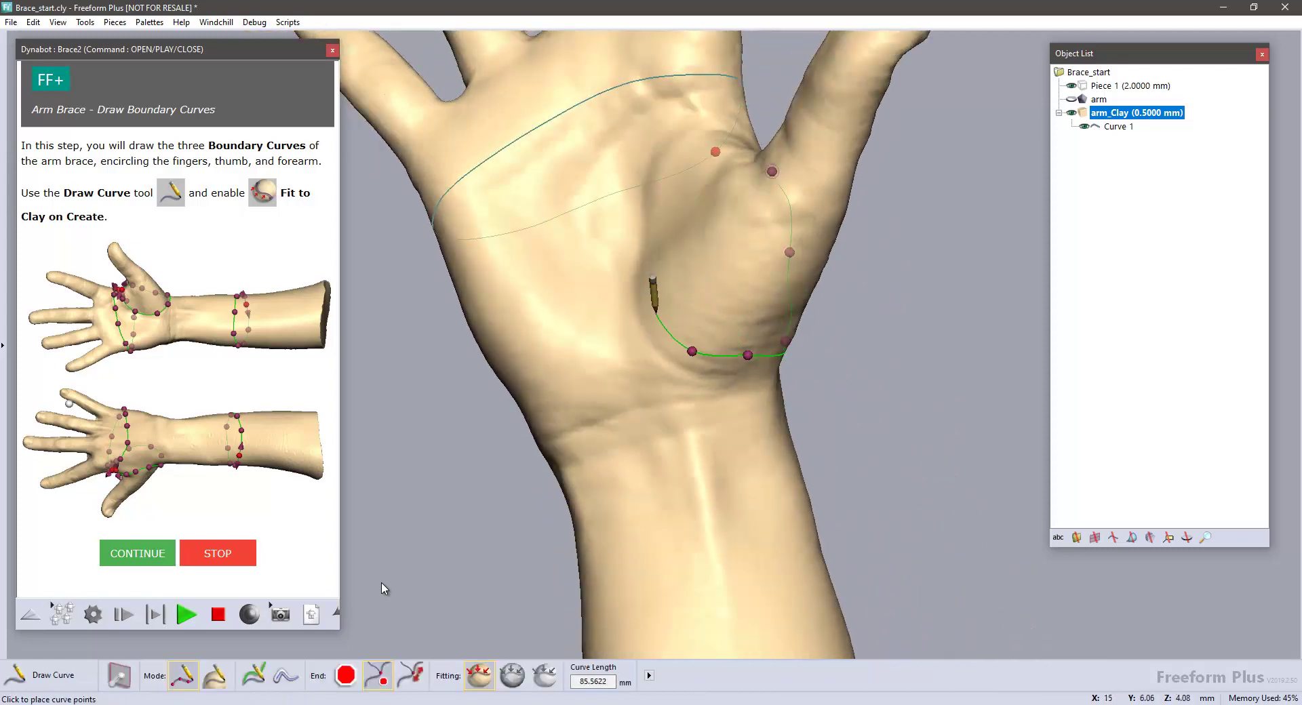
pyautogui.click(645, 278)
pyautogui.click(668, 201)
pyautogui.press('space')
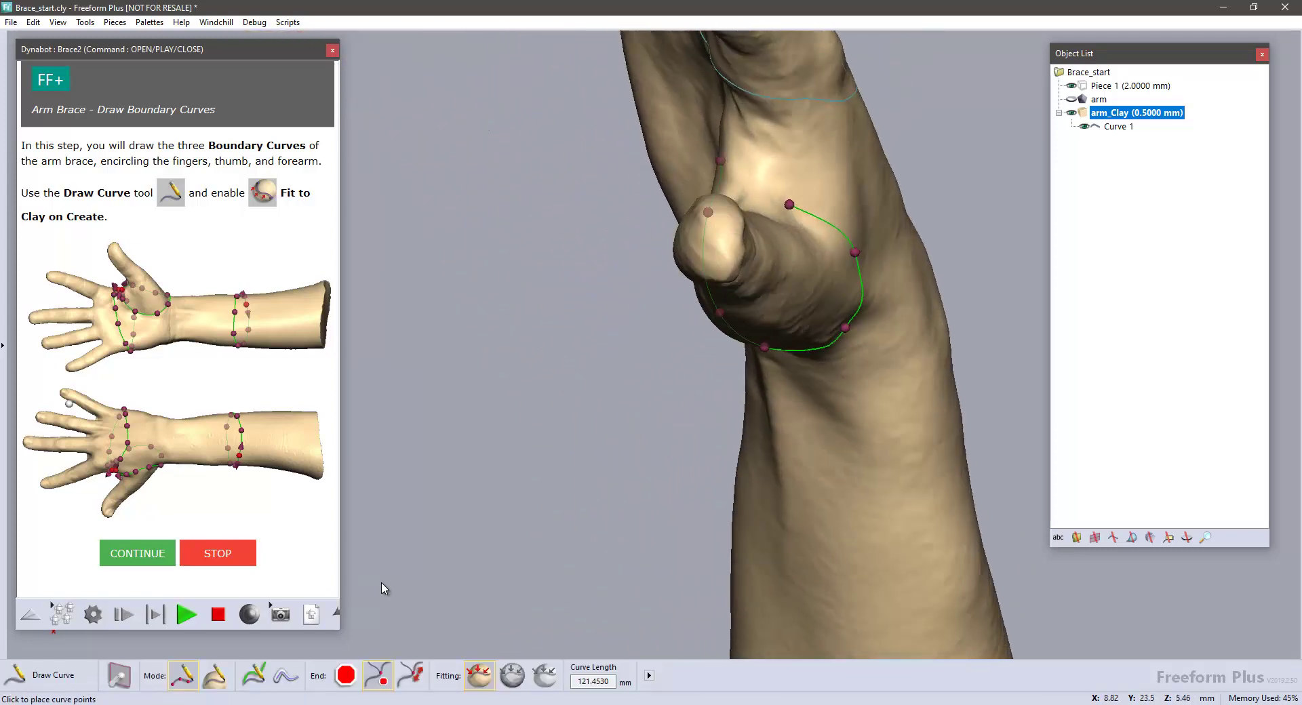
pyautogui.click(791, 206)
# - Draw a closed boundary curve about 229 mm long around the forearm near its cut end, fitted to the clay
pyautogui.press('space')
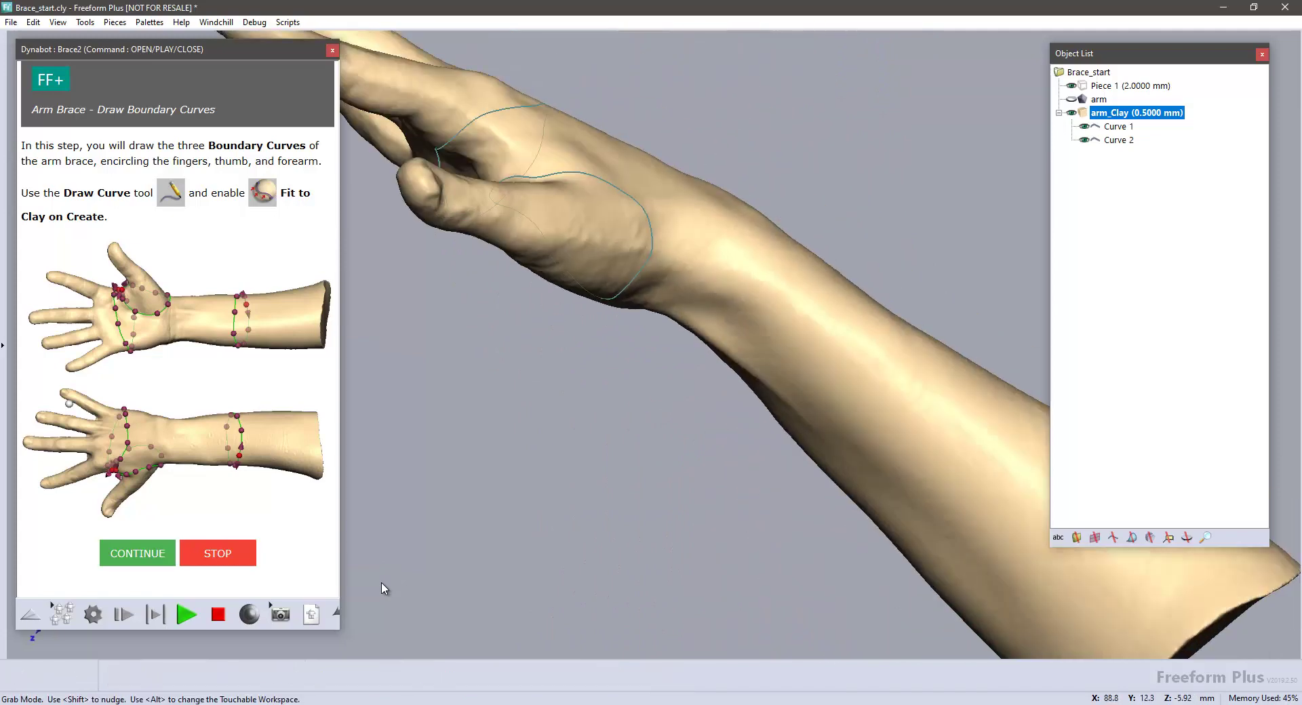
pyautogui.press('space')
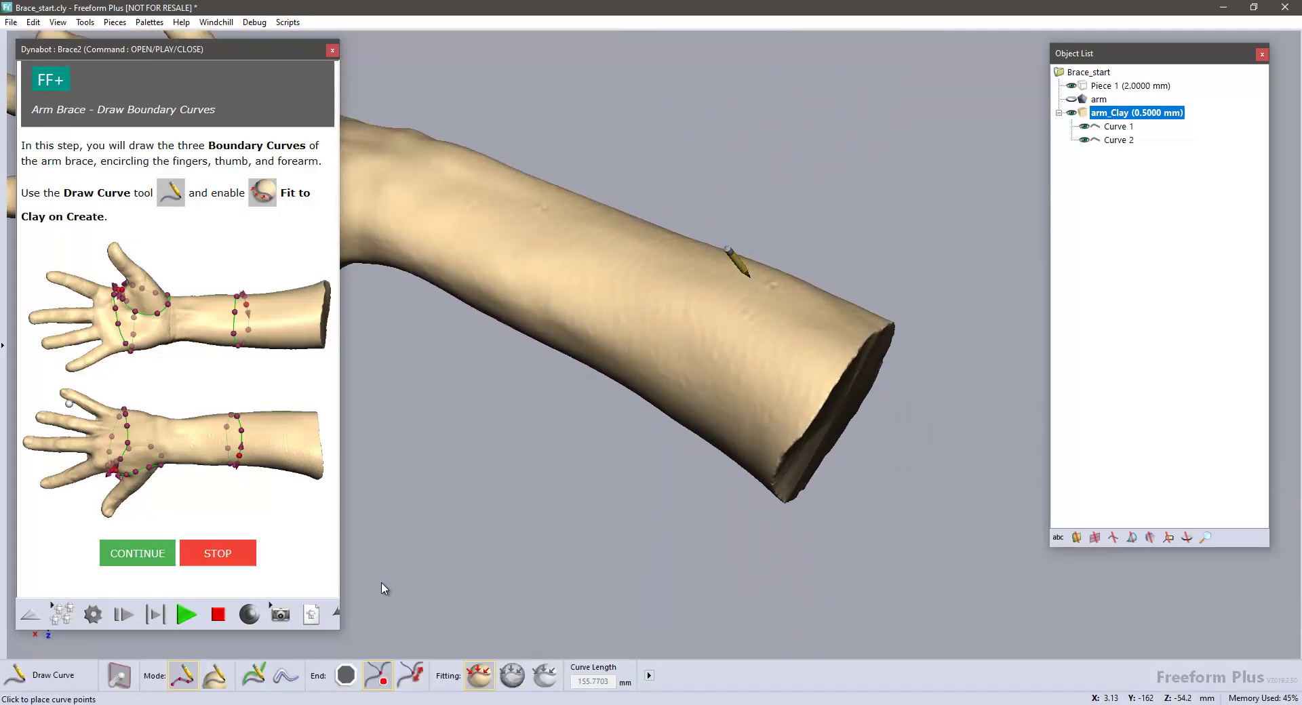
pyautogui.click(682, 407)
pyautogui.click(737, 328)
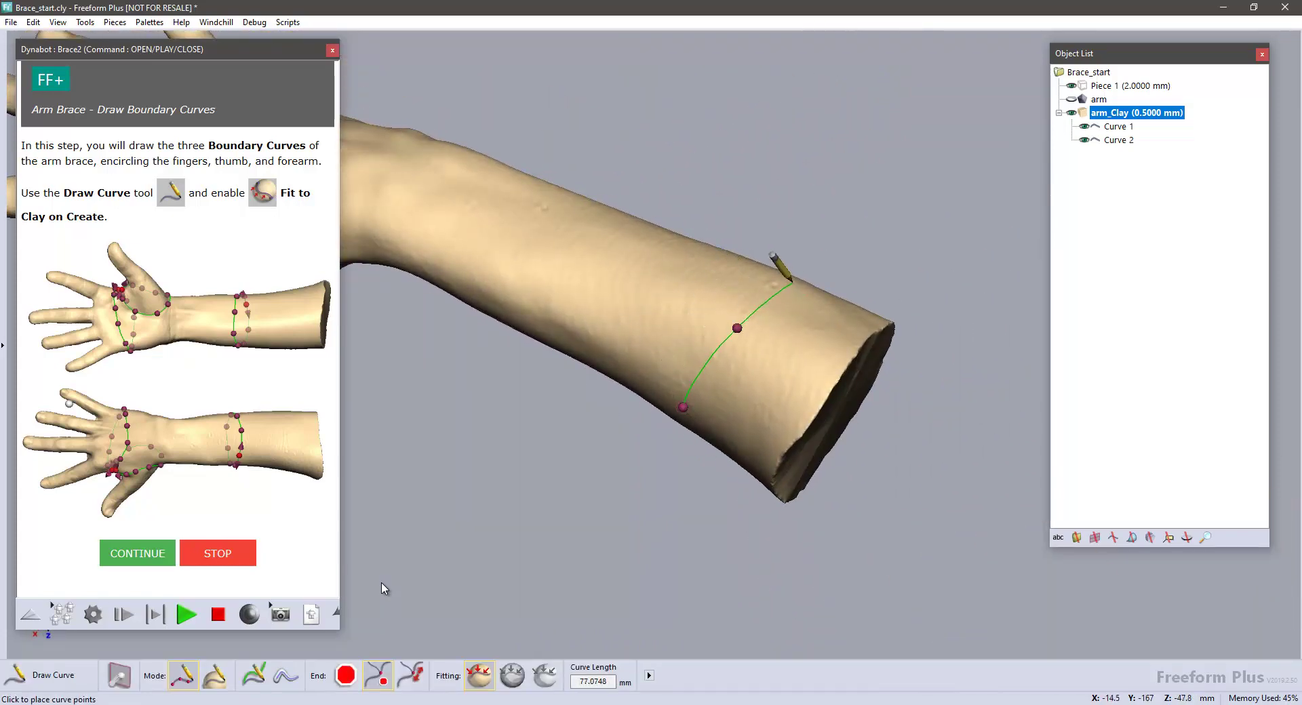
pyautogui.click(793, 283)
pyautogui.press('space')
pyautogui.press('space')
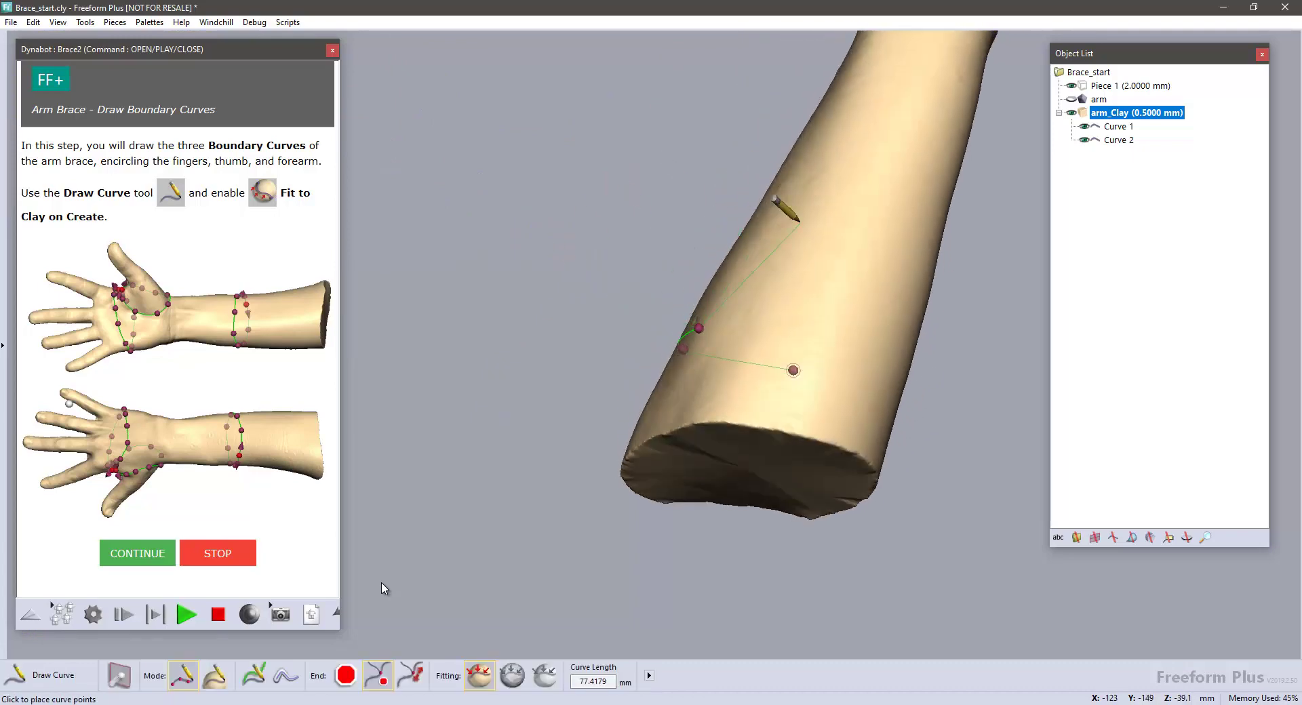
pyautogui.click(779, 314)
pyautogui.click(883, 349)
pyautogui.press('space')
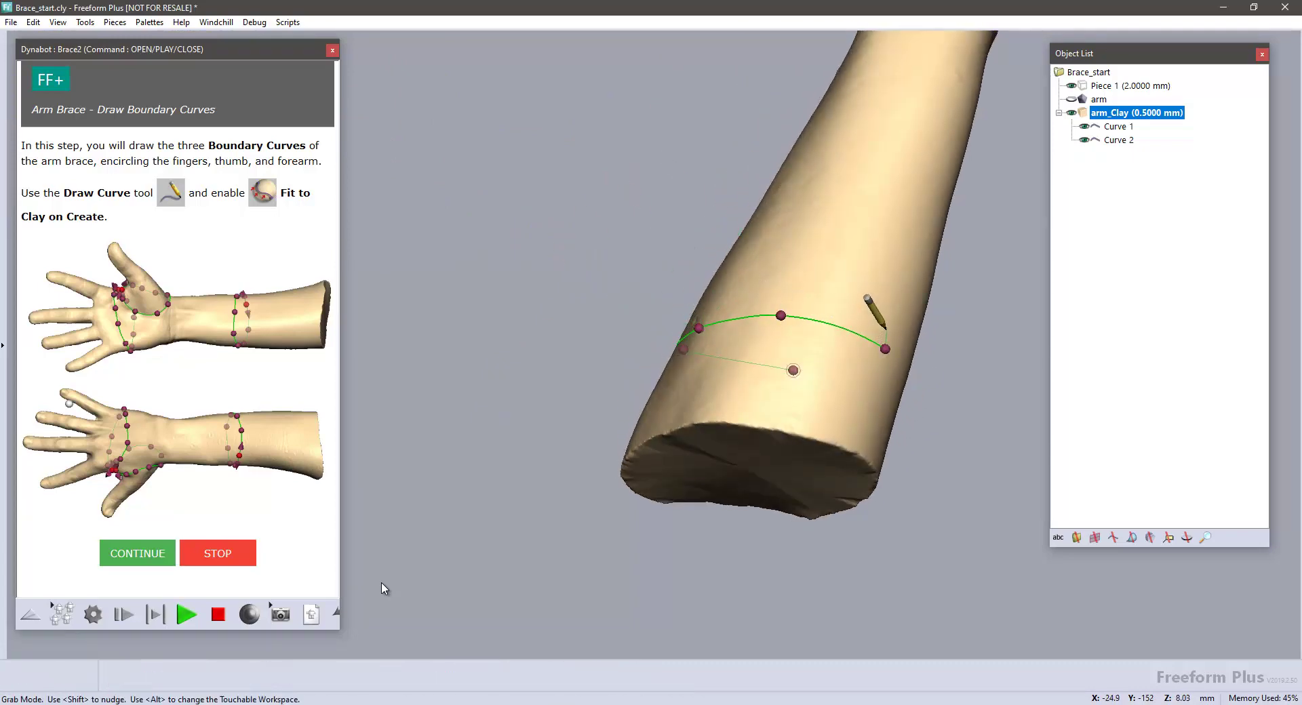
pyautogui.moveTo(823, 257)
pyautogui.mouseDown(button='right')
pyautogui.moveTo(847, 305)
pyautogui.moveTo(833, 360)
pyautogui.mouseUp(button='right')
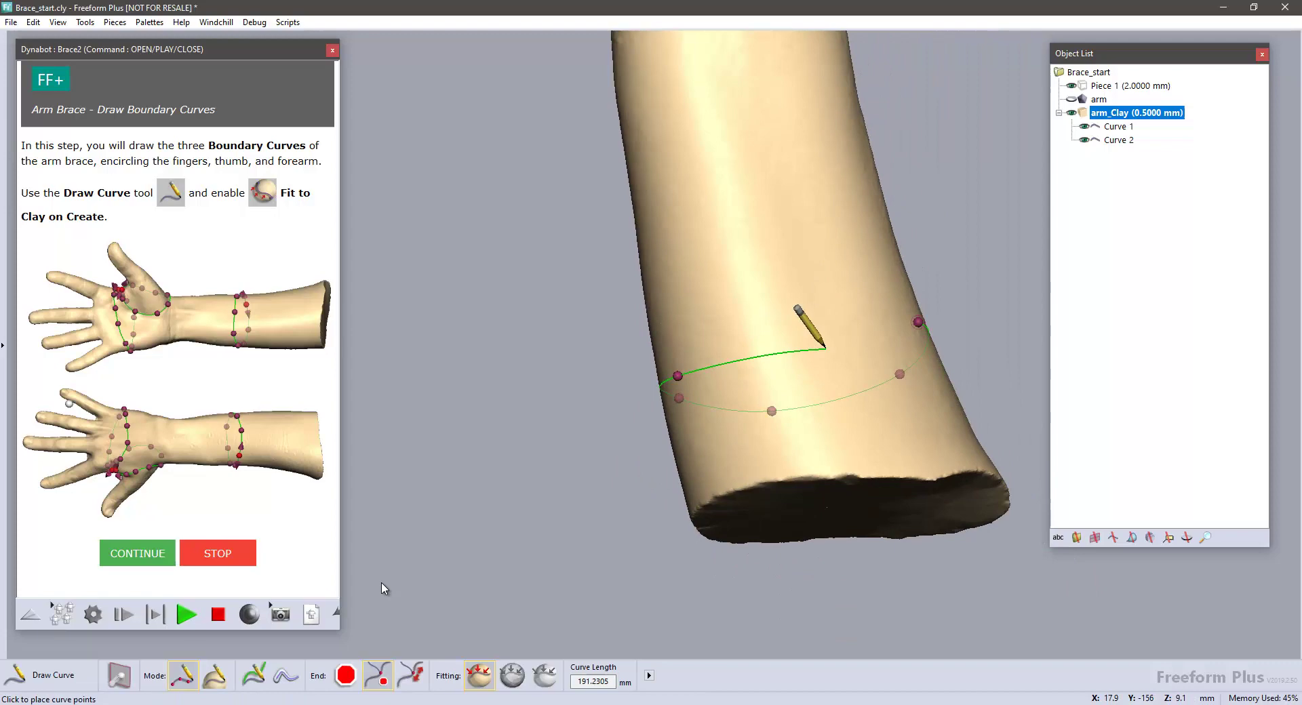
pyautogui.click(917, 321)
pyautogui.moveTo(597, 305)
pyautogui.mouseDown(button='right')
pyautogui.moveTo(600, 129)
pyautogui.moveTo(637, 142)
pyautogui.mouseUp(button='right')
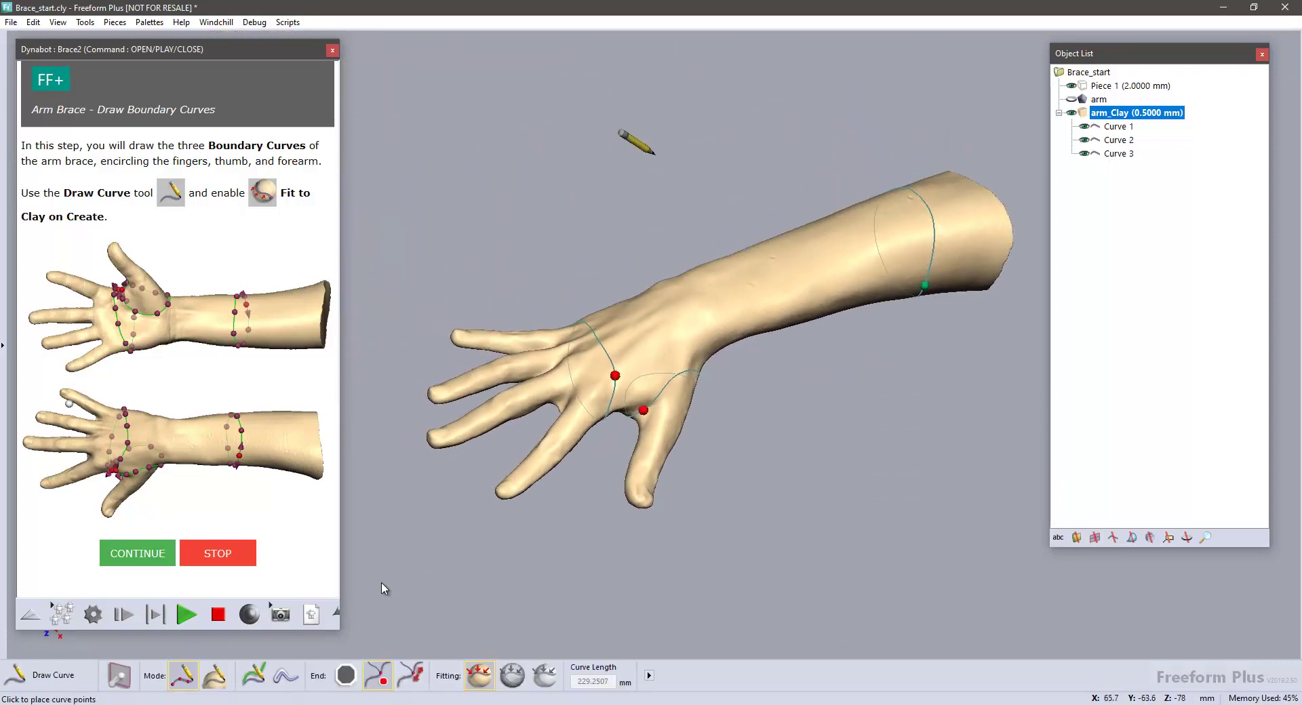
# - Continue to the splitting curves stage and draw a splitting curve about 43 mm long between index finger and thumb, crossing both boundary curves
pyautogui.click(140, 553)
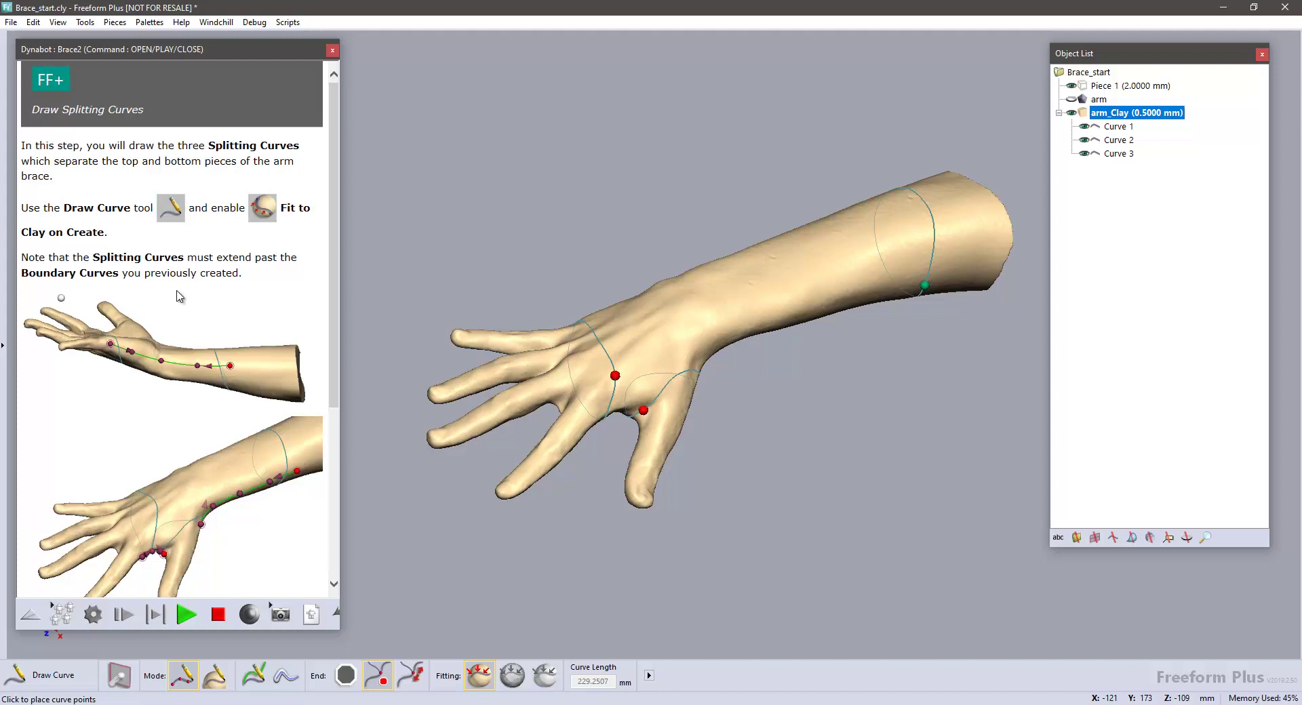
pyautogui.moveTo(335, 234); pyautogui.dragTo(333, 354)
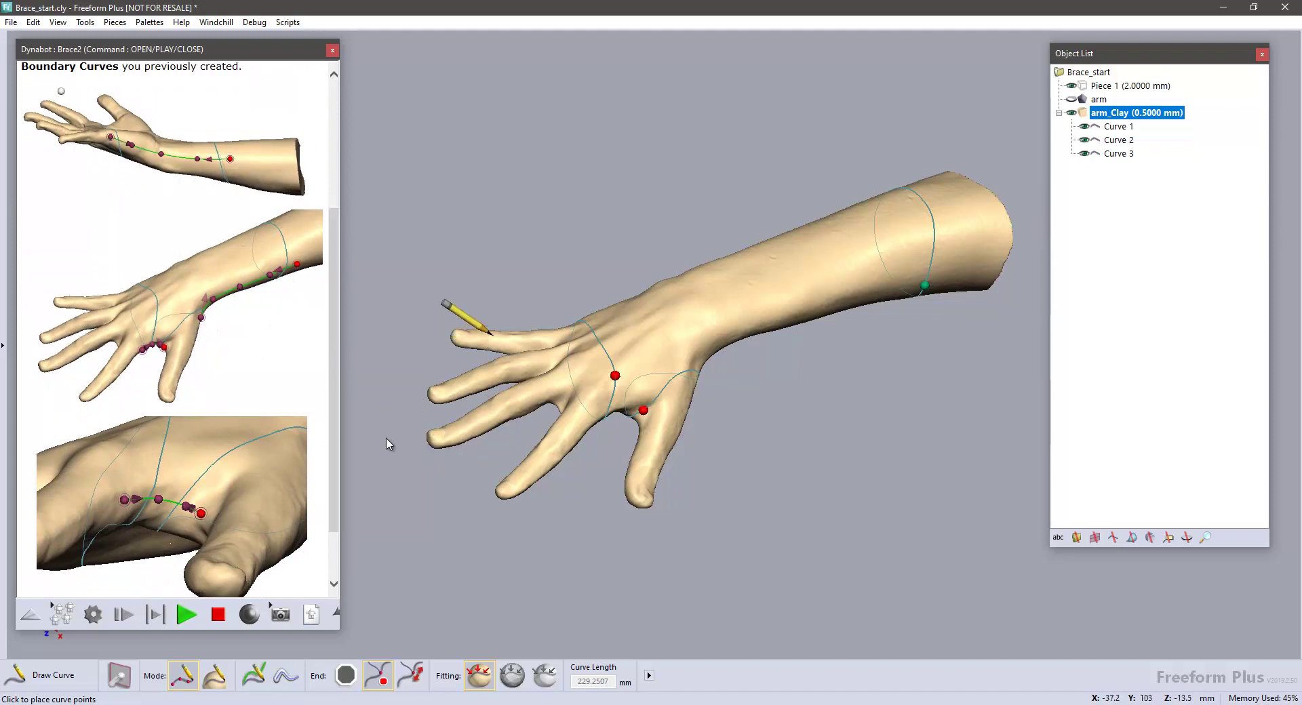
pyautogui.moveTo(495, 338); pyautogui.dragTo(510, 188, button='middle')
pyautogui.press('space')
pyautogui.press('space')
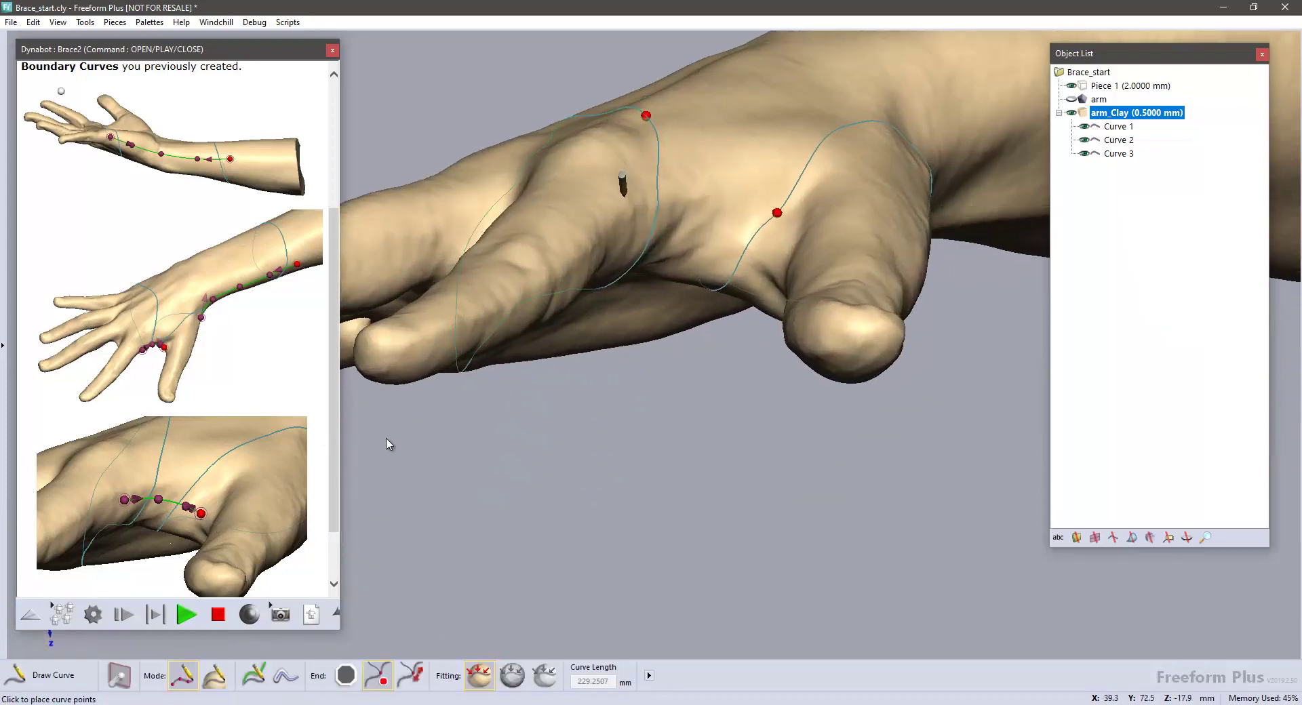
pyautogui.click(626, 220)
pyautogui.click(697, 193)
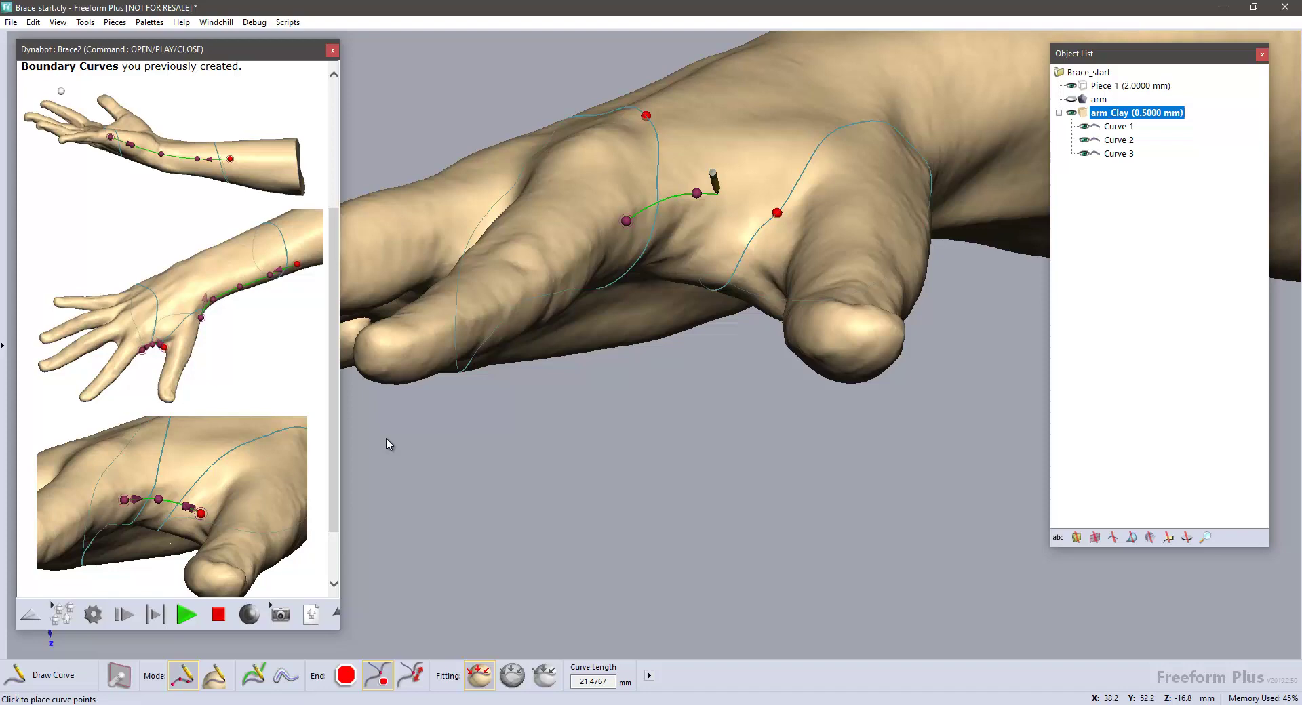
pyautogui.click(743, 202)
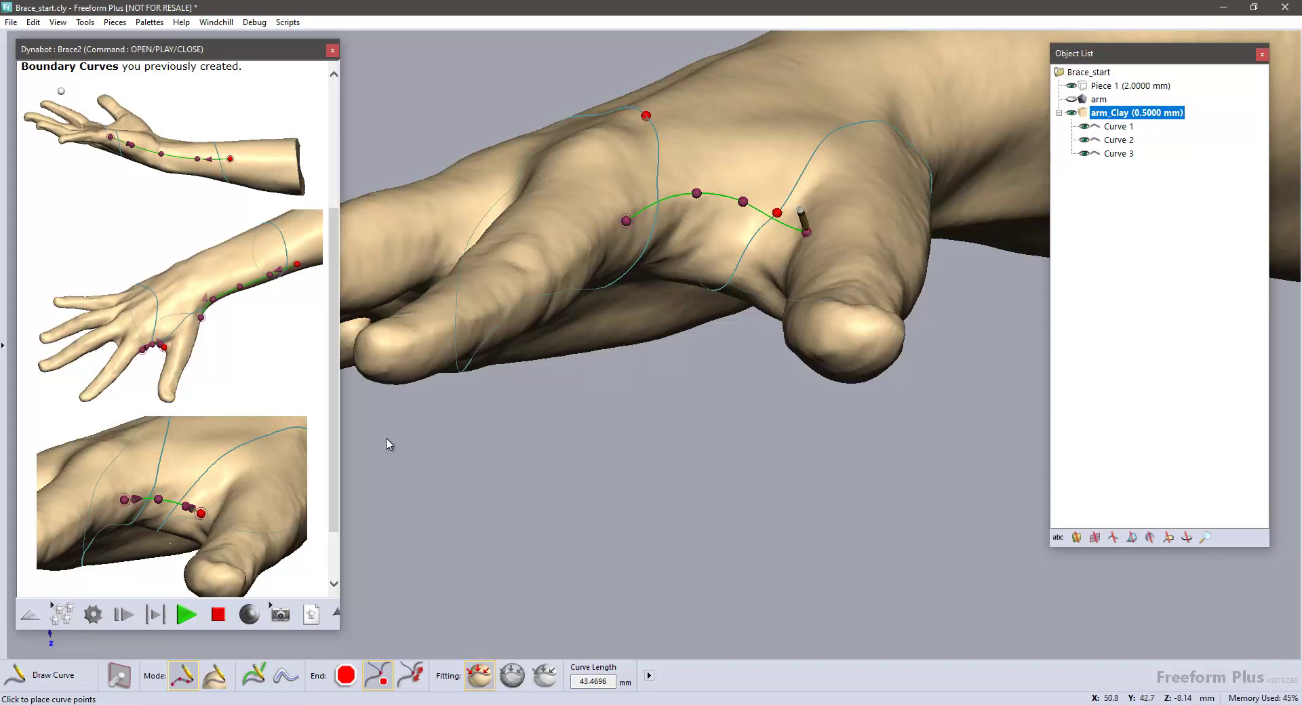
pyautogui.click(806, 232)
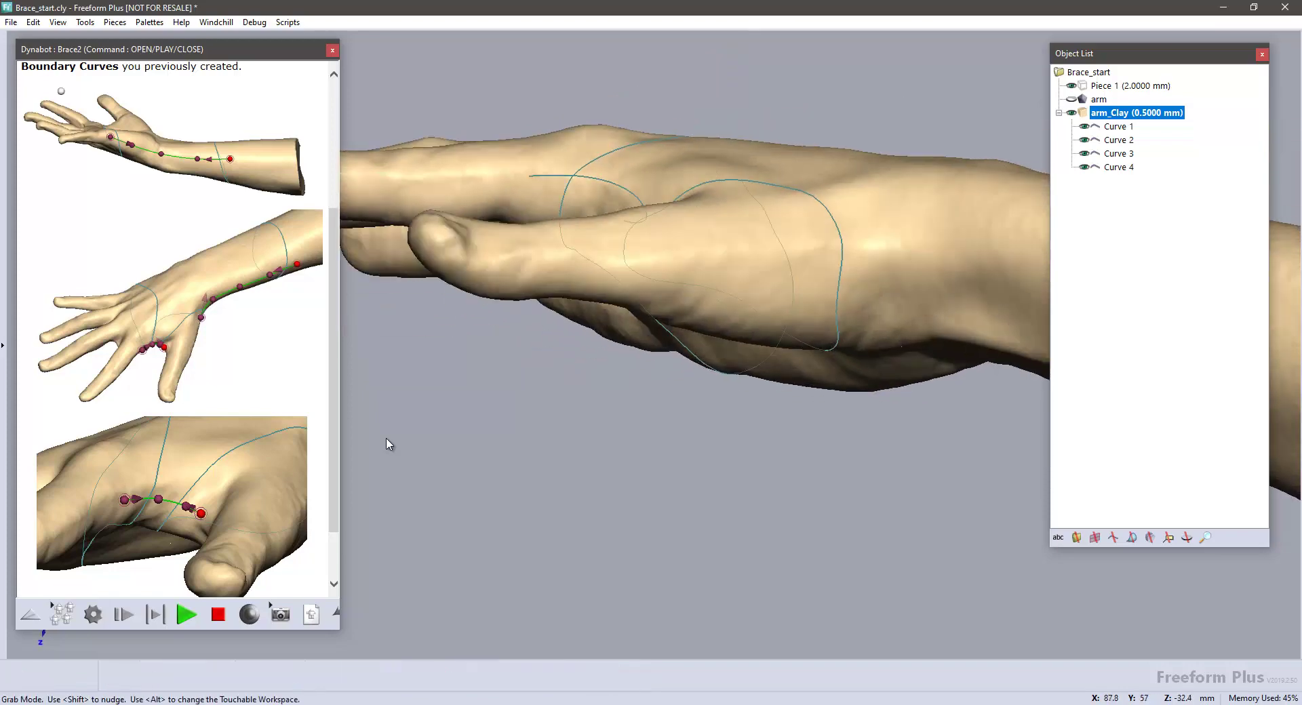
pyautogui.moveTo(891, 224); pyautogui.dragTo(523, 204, button='middle')
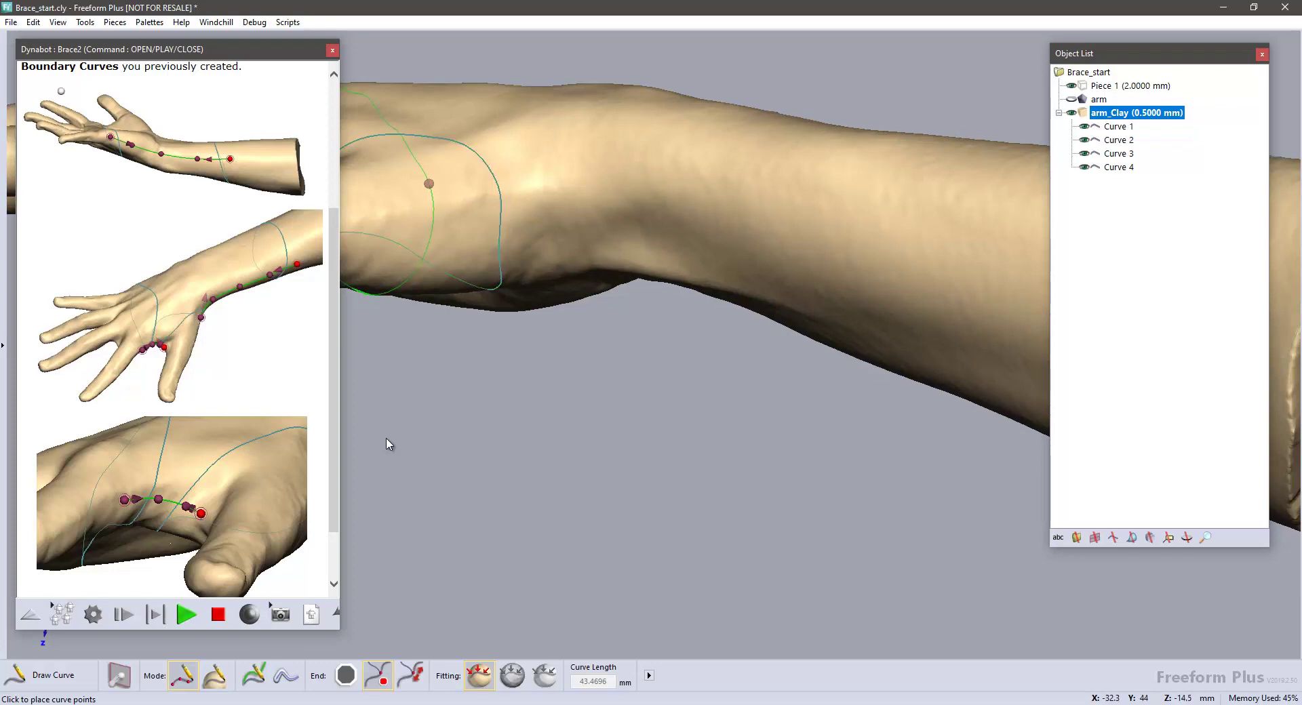
# - Draw a splitting curve about 181 mm long from inside the thumb boundary along the thumb side of the forearm, past the forearm boundary curve
pyautogui.click(456, 212)
pyautogui.click(574, 171)
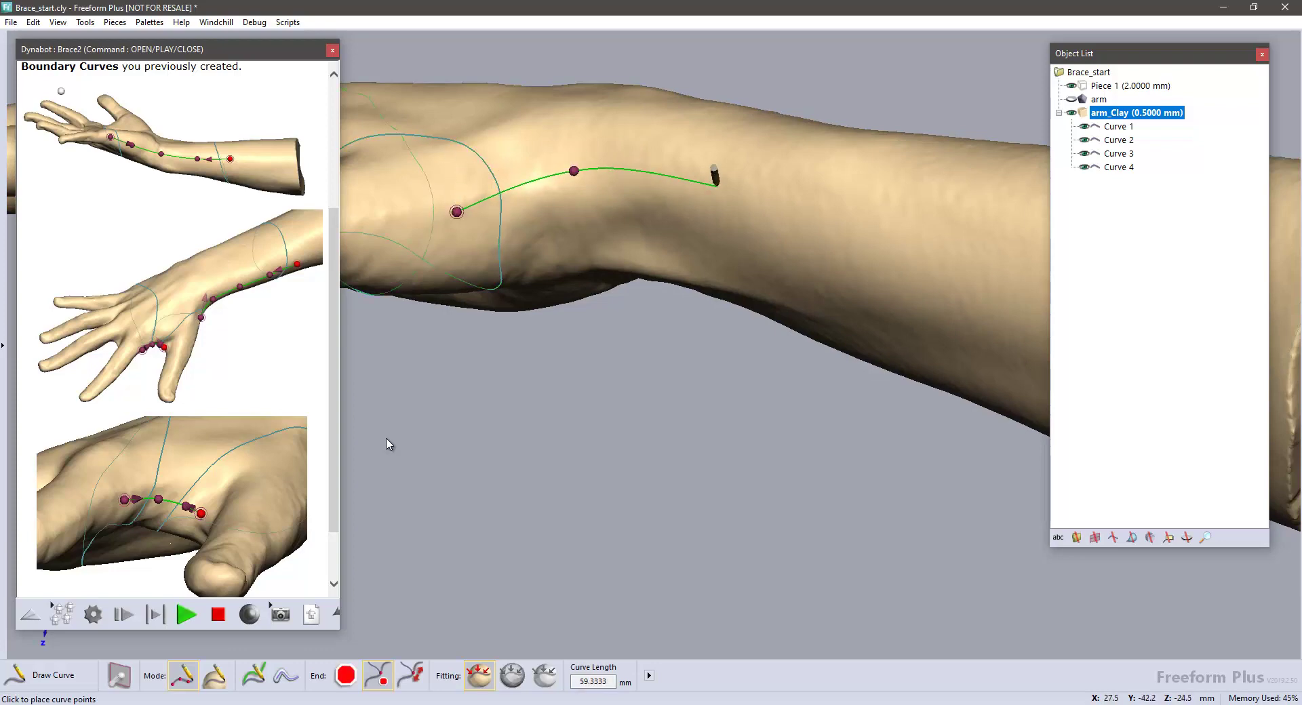
pyautogui.click(721, 182)
pyautogui.moveTo(747, 192); pyautogui.dragTo(444, 205, button='middle')
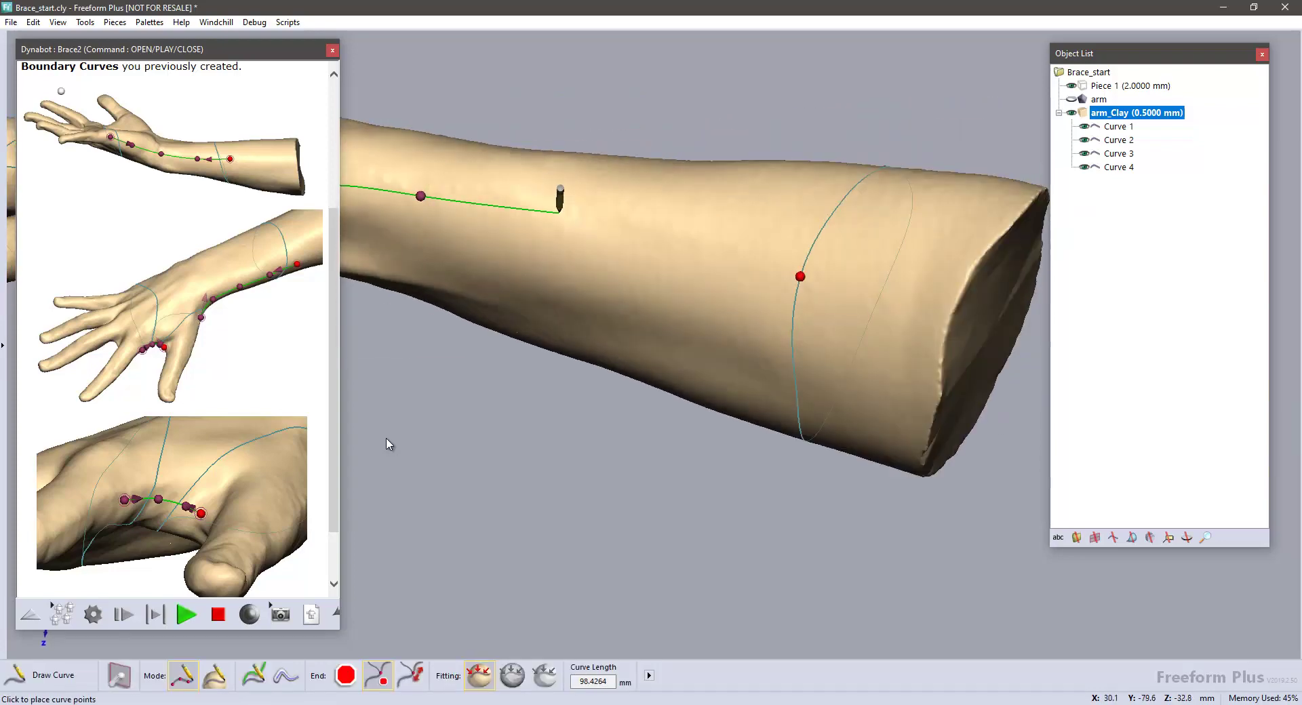
pyautogui.click(565, 213)
pyautogui.click(703, 242)
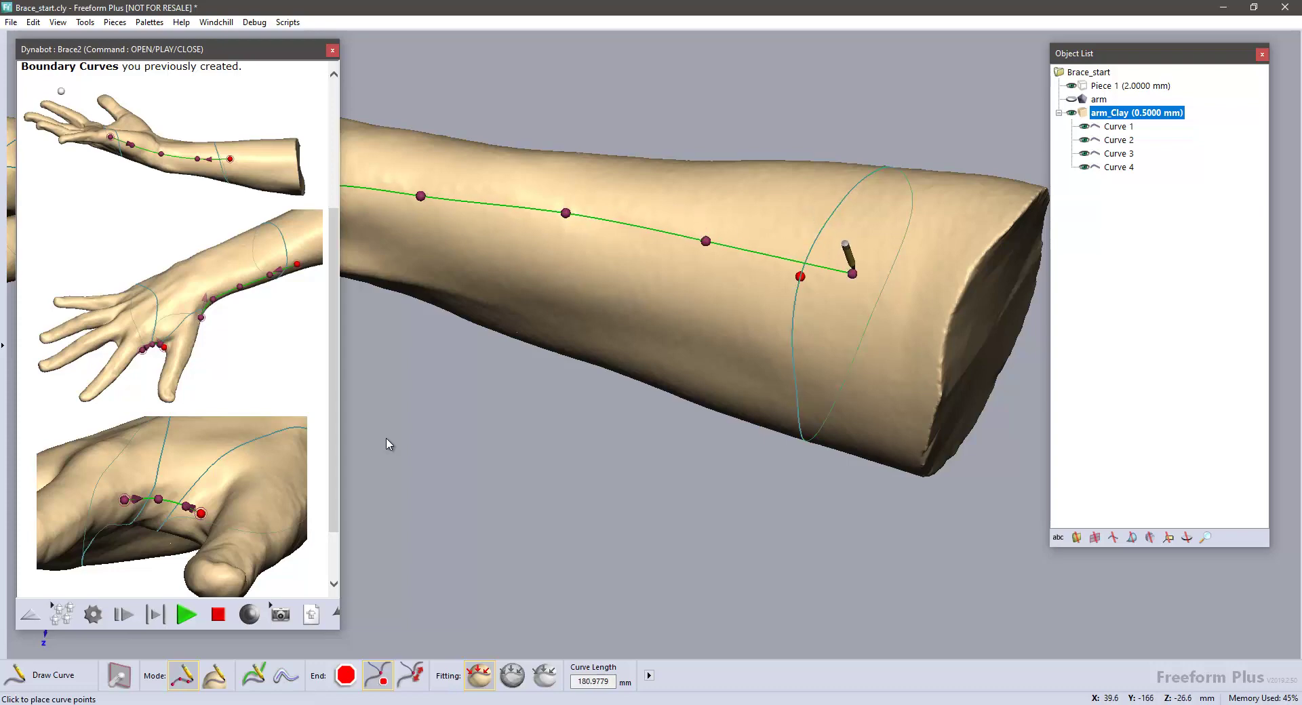
pyautogui.click(852, 273)
# - Draw a splitting curve about 231 mm long on the little-finger side, from beyond the forearm boundary curve to beyond the hand boundary curve
pyautogui.moveTo(886, 230); pyautogui.dragTo(552, 169, button='middle')
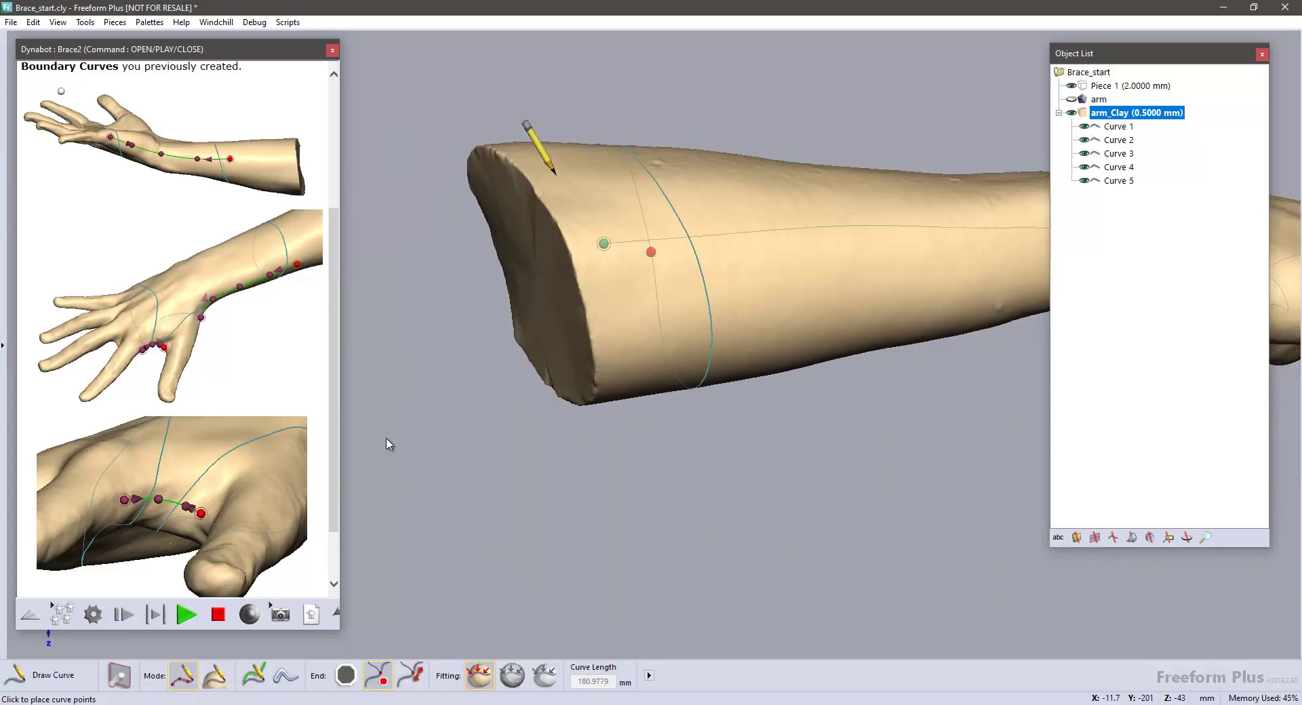
pyautogui.moveTo(678, 258)
pyautogui.mouseDown(button='middle')
pyautogui.moveTo(577, 169)
pyautogui.moveTo(606, 197)
pyautogui.mouseUp(button='middle')
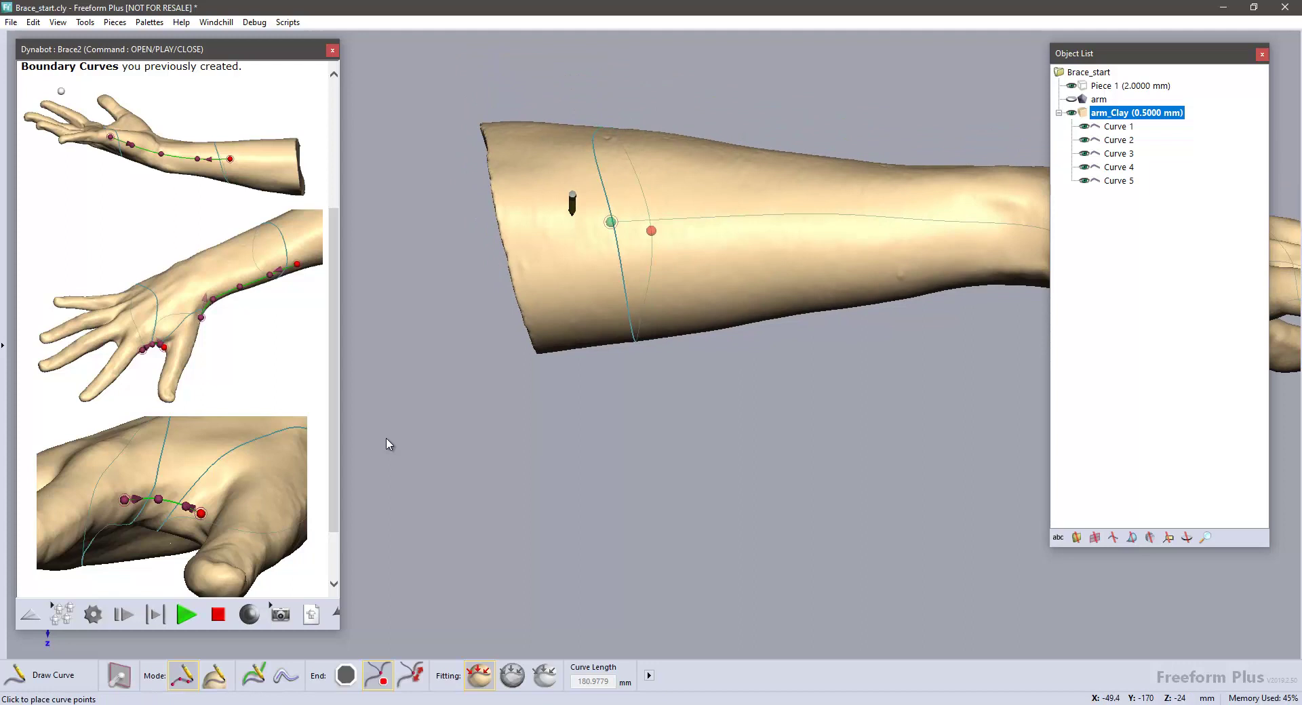
pyautogui.click(565, 214)
pyautogui.click(689, 199)
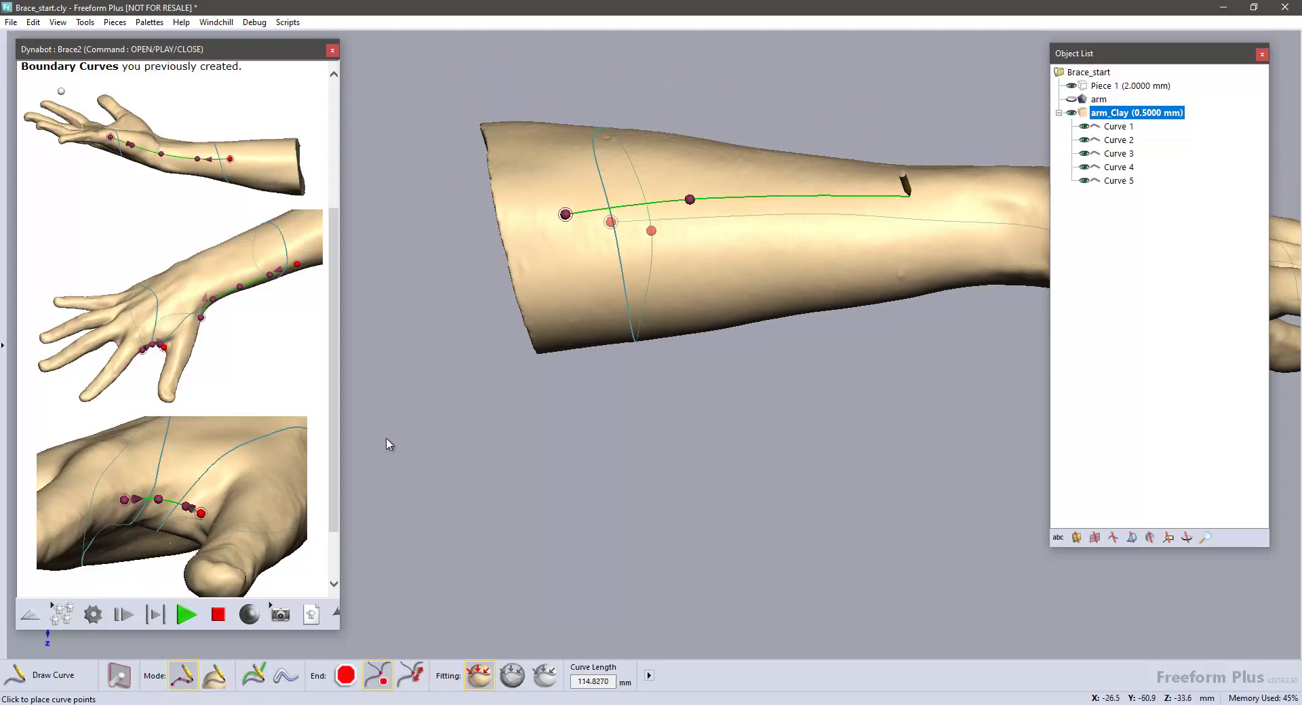
pyautogui.click(911, 206)
pyautogui.click(1006, 212)
pyautogui.moveTo(997, 207); pyautogui.dragTo(526, 203, button='middle')
pyautogui.click(680, 232)
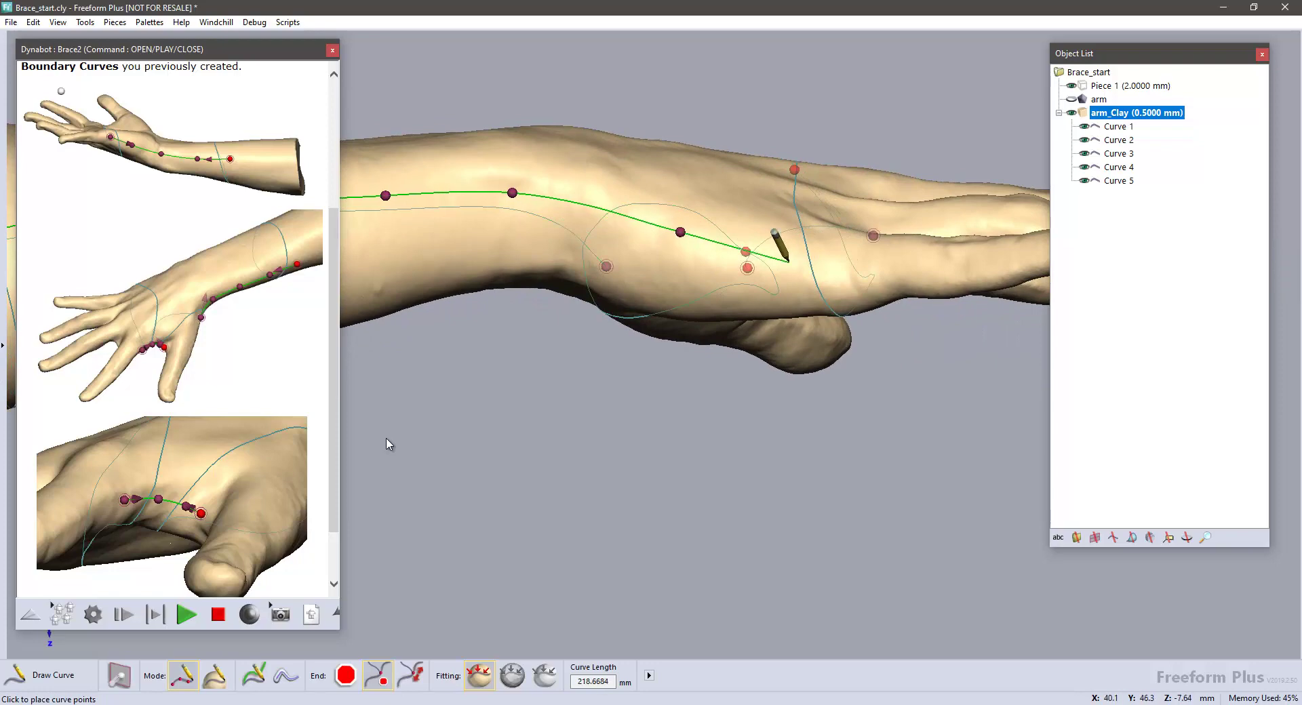
pyautogui.click(785, 253)
pyautogui.click(834, 261)
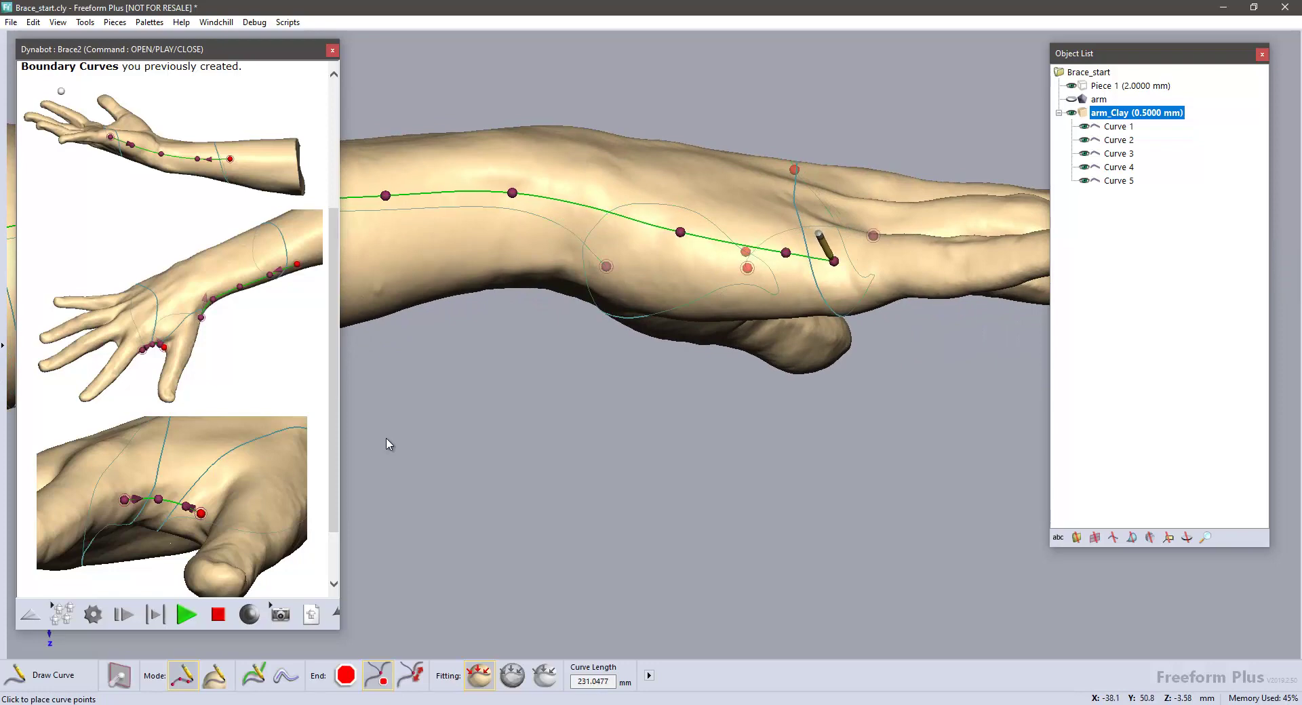
pyautogui.click(834, 261)
# - Continue to the side cutting tool stage and create the boundary cutting tool from Curve 1, Curve 2 and Curve 3
pyautogui.moveTo(628, 312)
pyautogui.mouseDown(button='middle')
pyautogui.moveTo(597, 282)
pyautogui.moveTo(668, 339)
pyautogui.moveTo(634, 379)
pyautogui.moveTo(660, 397)
pyautogui.mouseUp(button='middle')
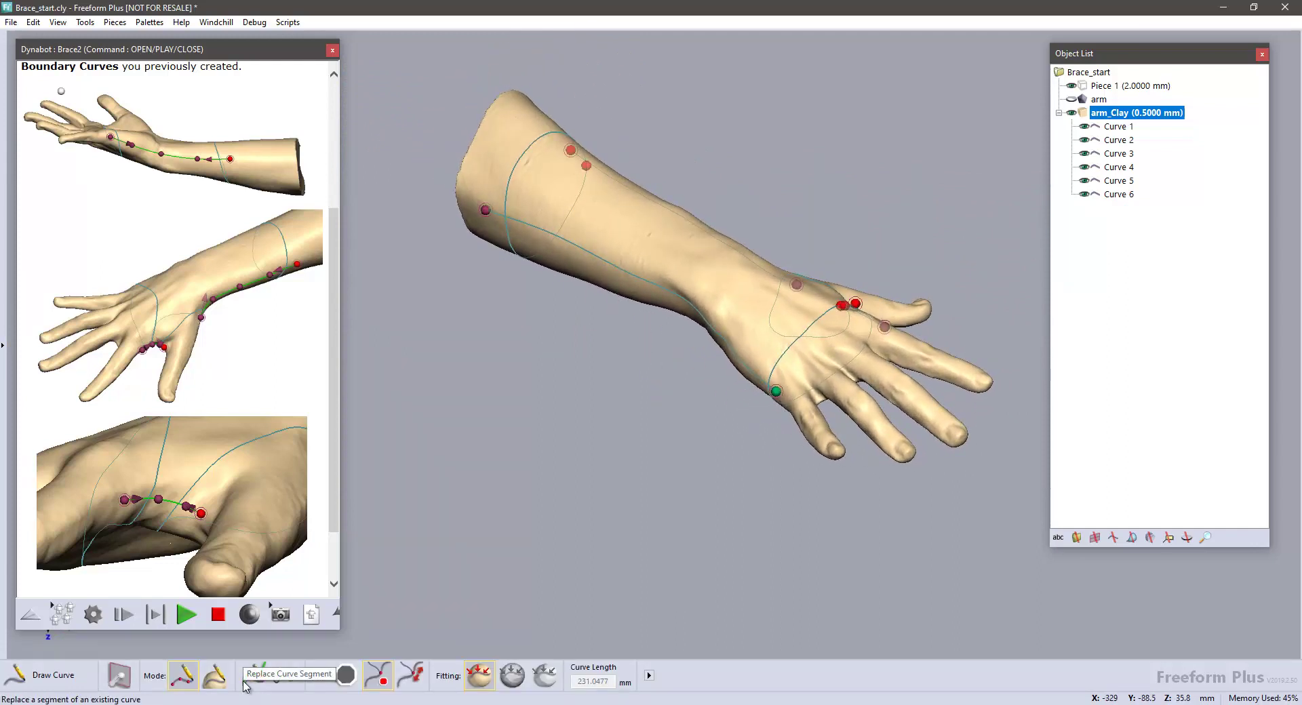
pyautogui.scroll(-2, 337, 312)
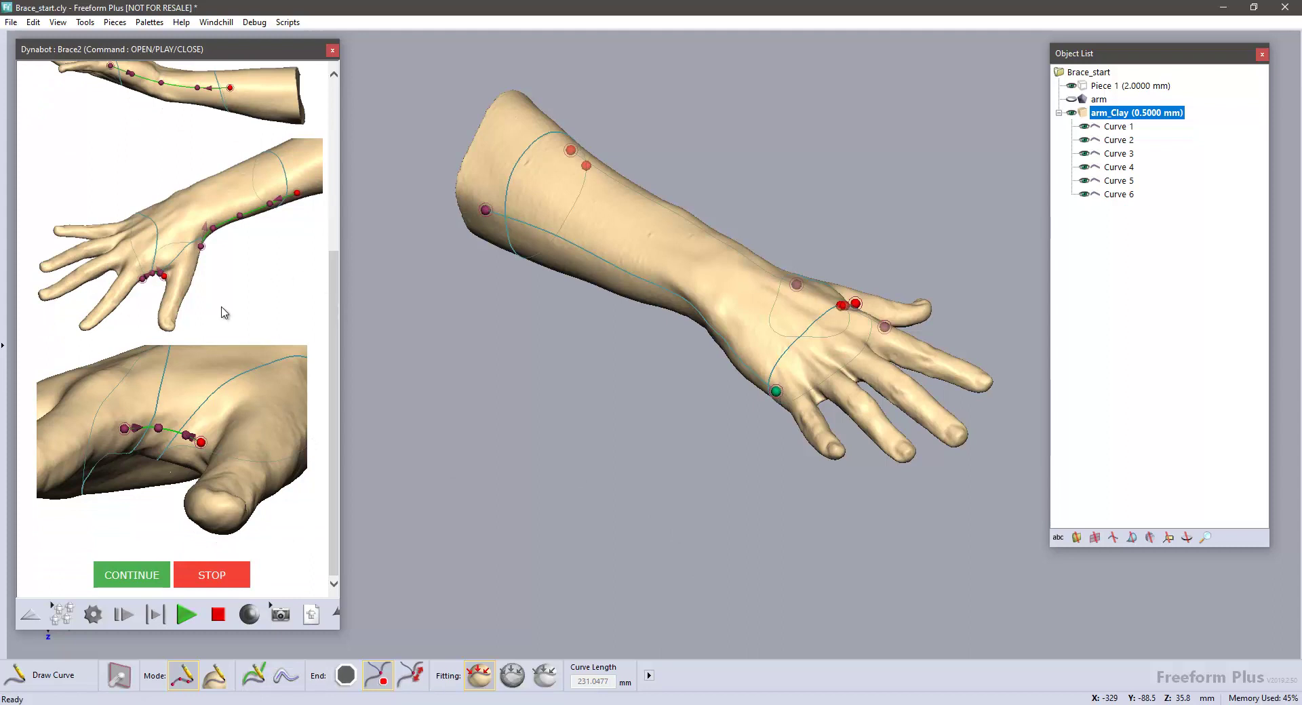
pyautogui.click(124, 576)
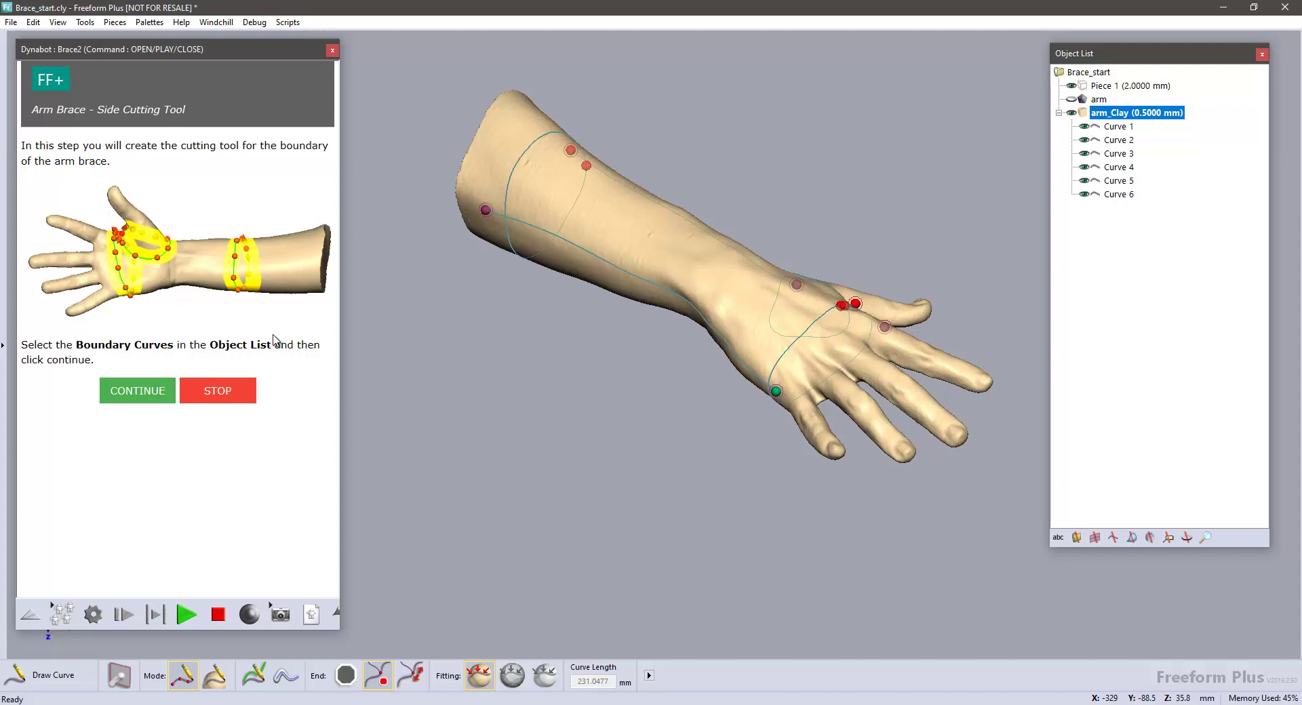
pyautogui.click(1134, 159)
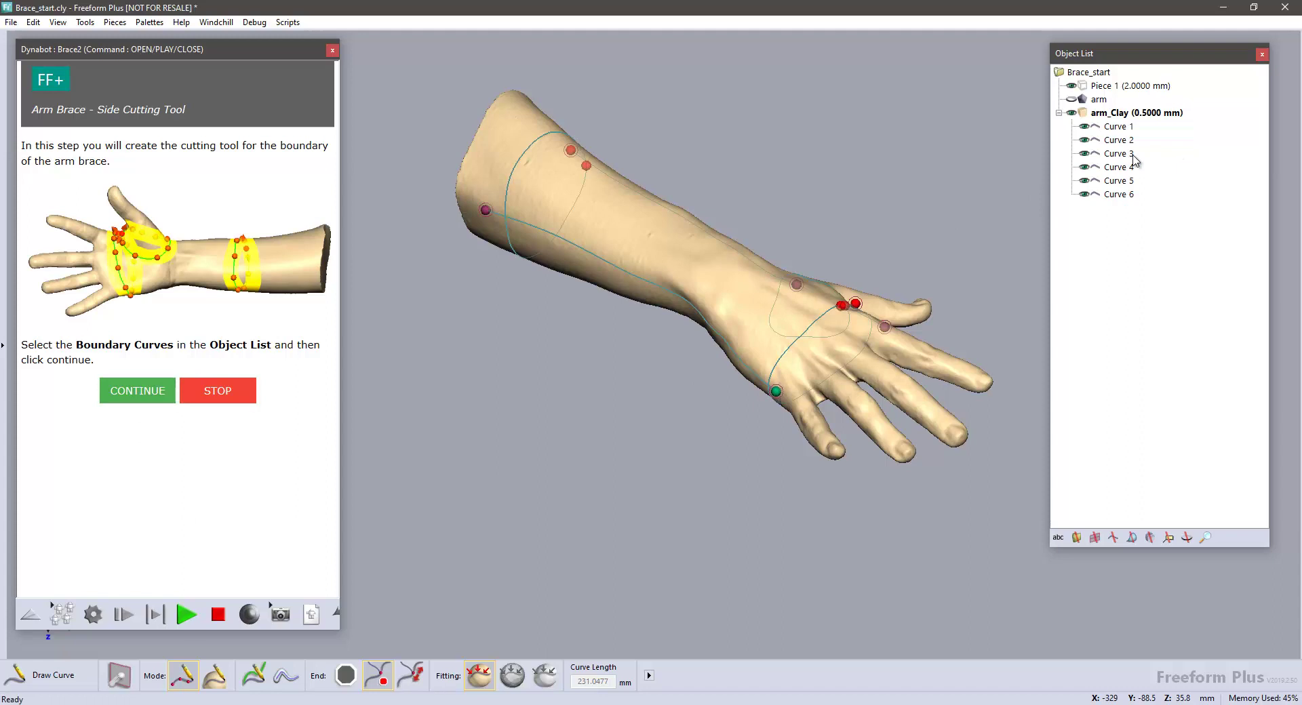
pyautogui.moveTo(1139, 156); pyautogui.dragTo(1140, 132)
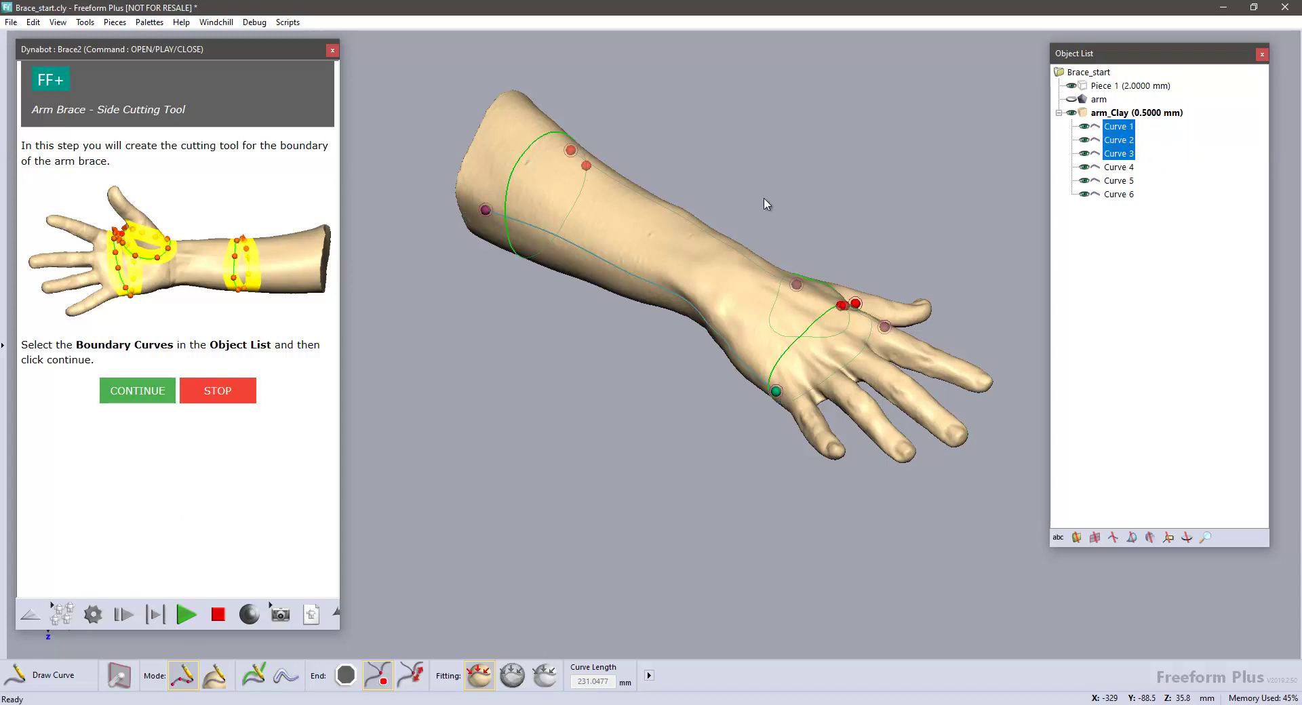
pyautogui.click(121, 399)
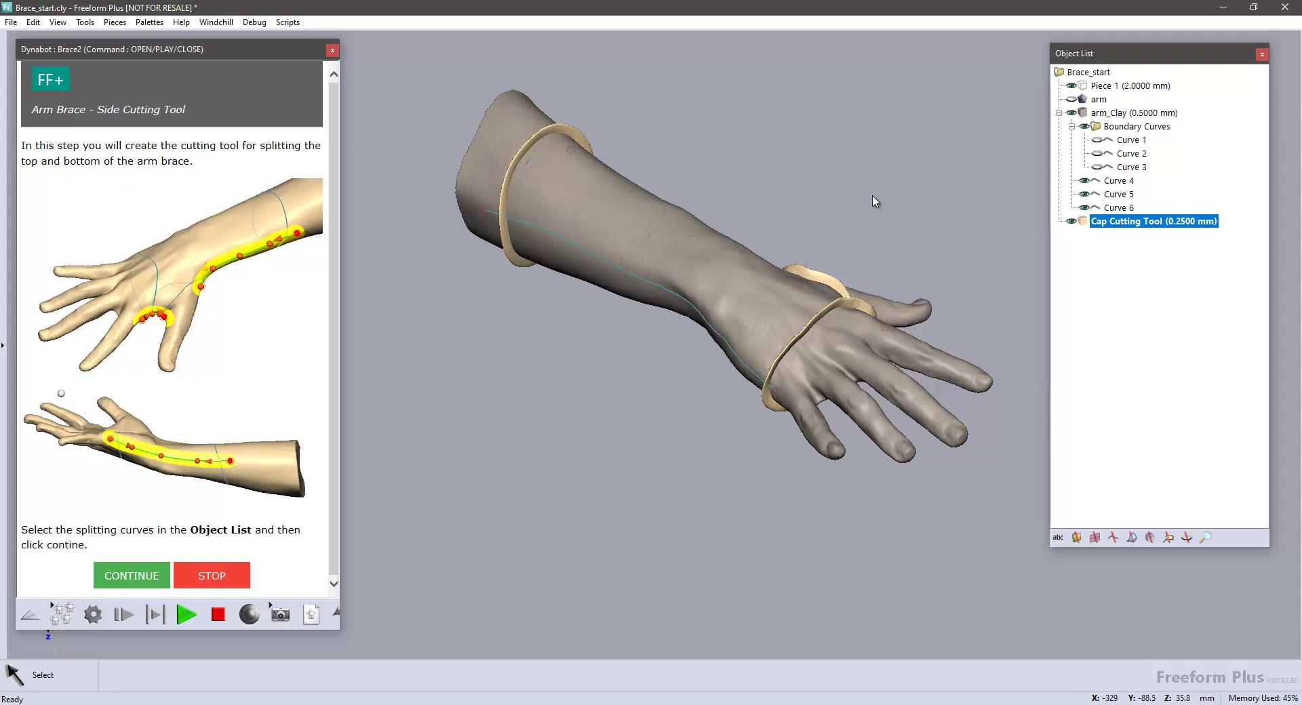
# - Create the cutting tool for splitting the brace from Curve 4, Curve 5 and Curve 6
pyautogui.click(1119, 208)
pyautogui.keyDown('shift'); pyautogui.click(1122, 182); pyautogui.keyUp('shift')
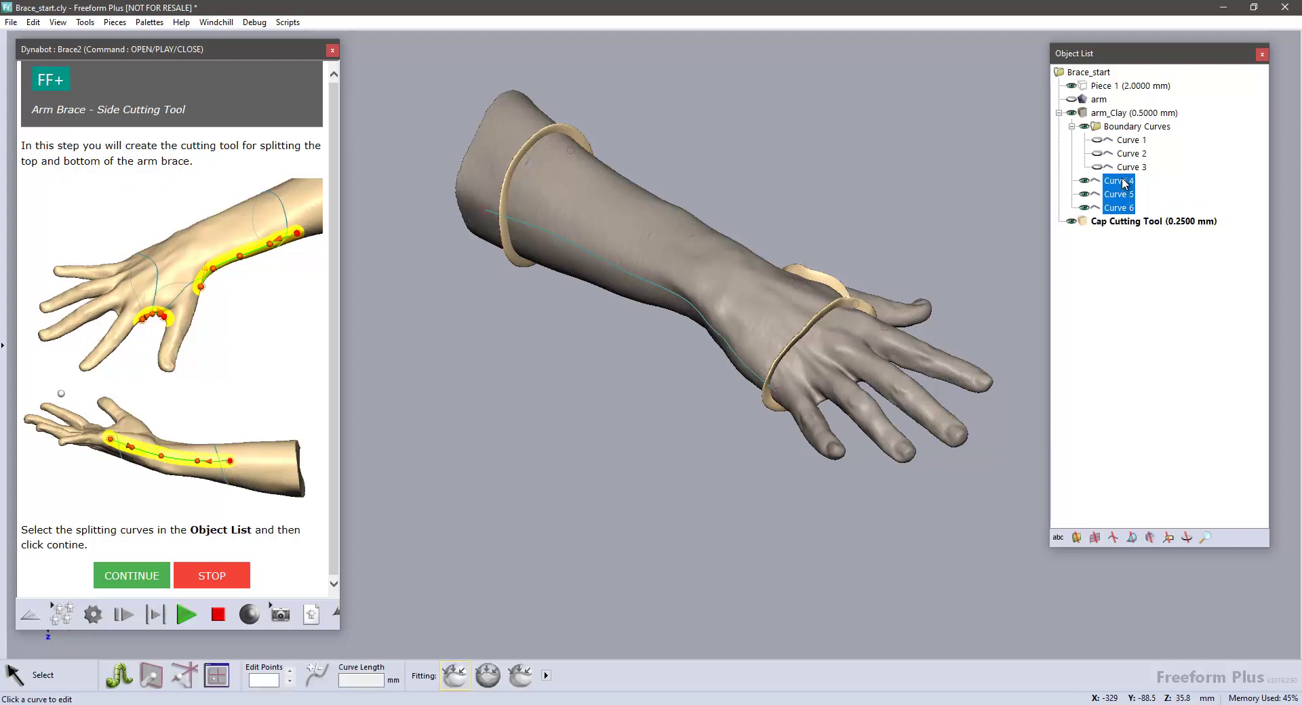
pyautogui.click(127, 575)
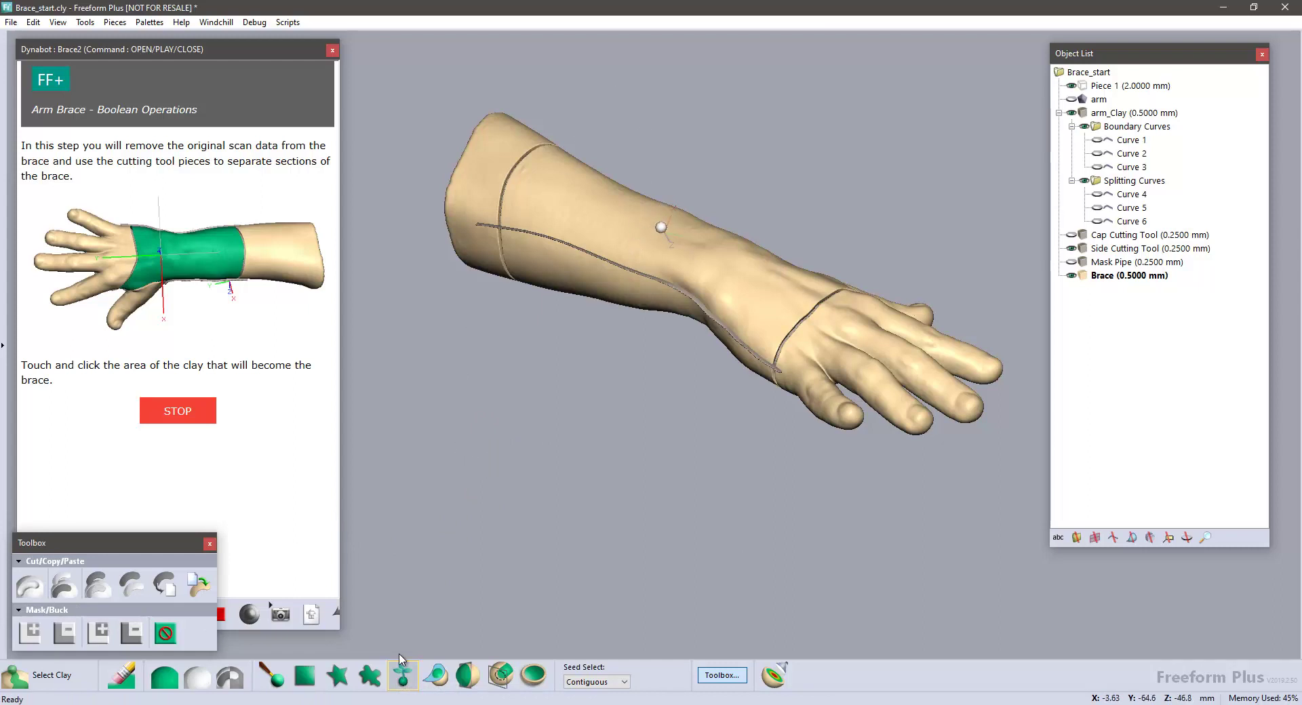
# - Pick the forearm clay between the boundary curves as the brace, and its palm-side section as the lower part
pyautogui.click(662, 225)
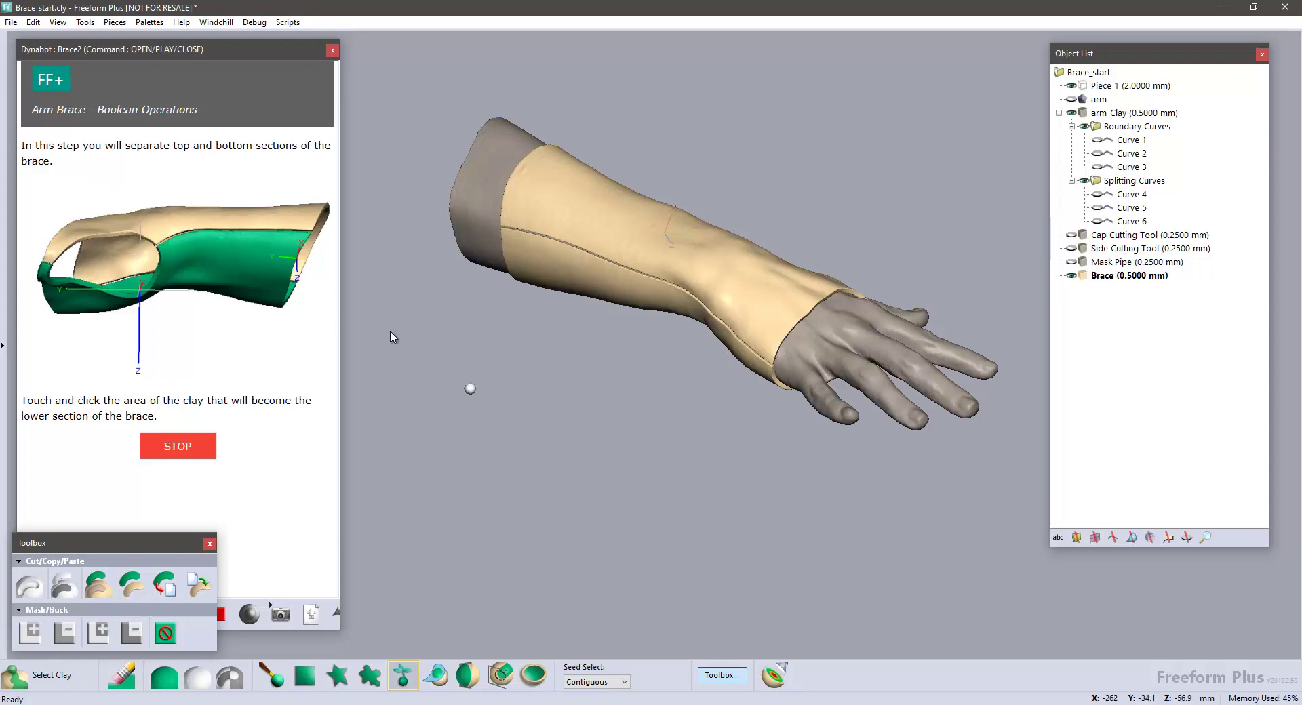
pyautogui.moveTo(560, 352); pyautogui.dragTo(593, 364, button='middle')
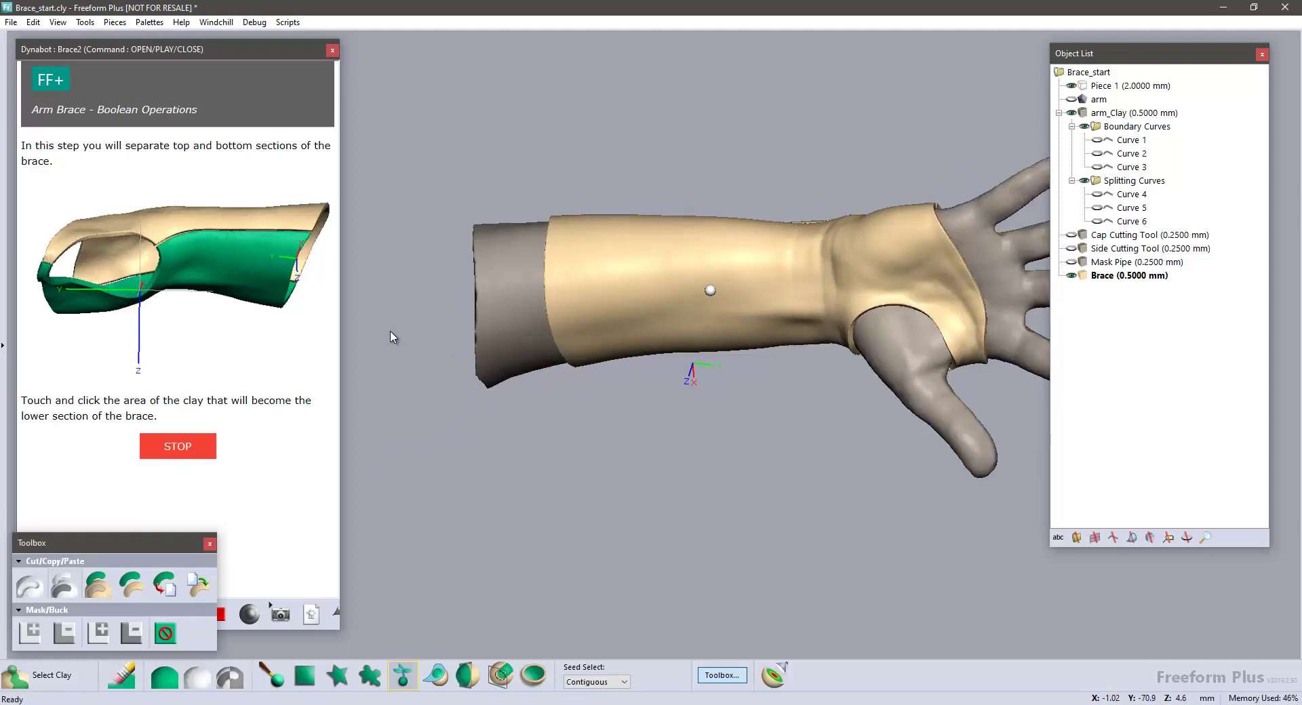
pyautogui.click(710, 291)
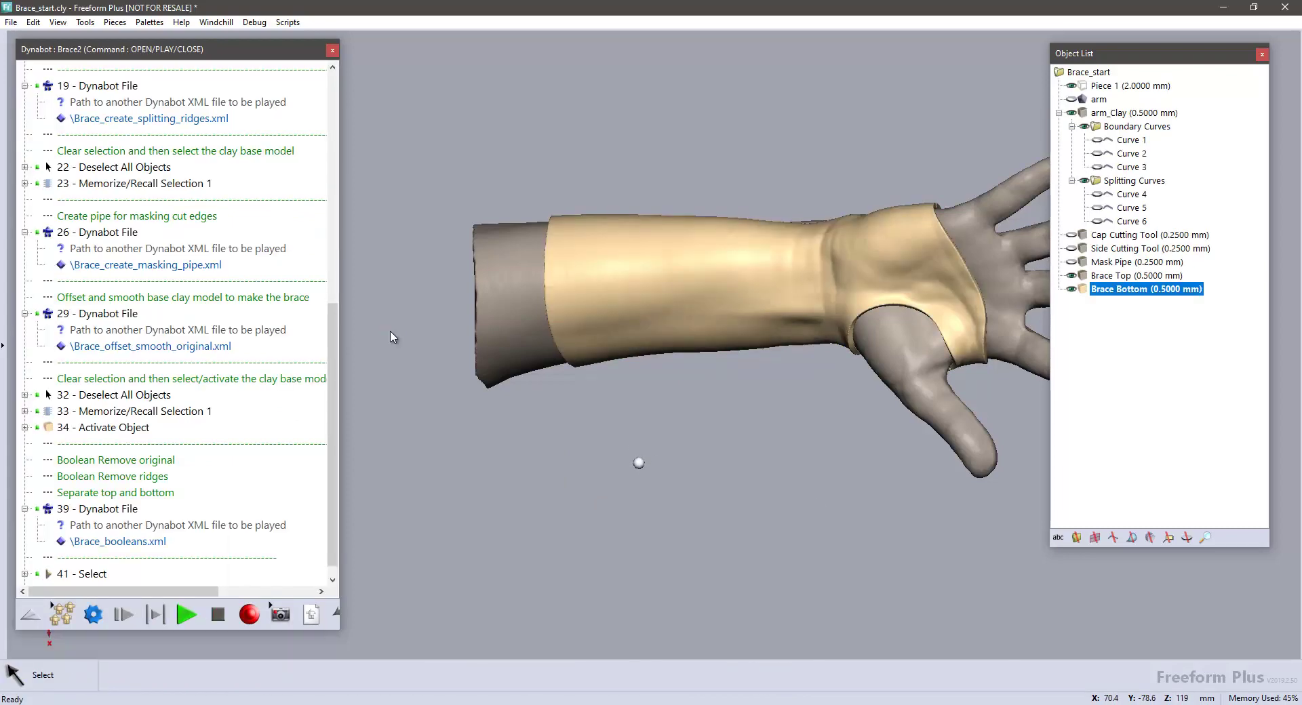
# - Close the Brace2 Dynabot and hide the arm_Clay object so only the two brace pieces show
pyautogui.moveTo(623, 419); pyautogui.dragTo(637, 475, button='middle')
pyautogui.moveTo(583, 529); pyautogui.dragTo(600, 513, button='middle')
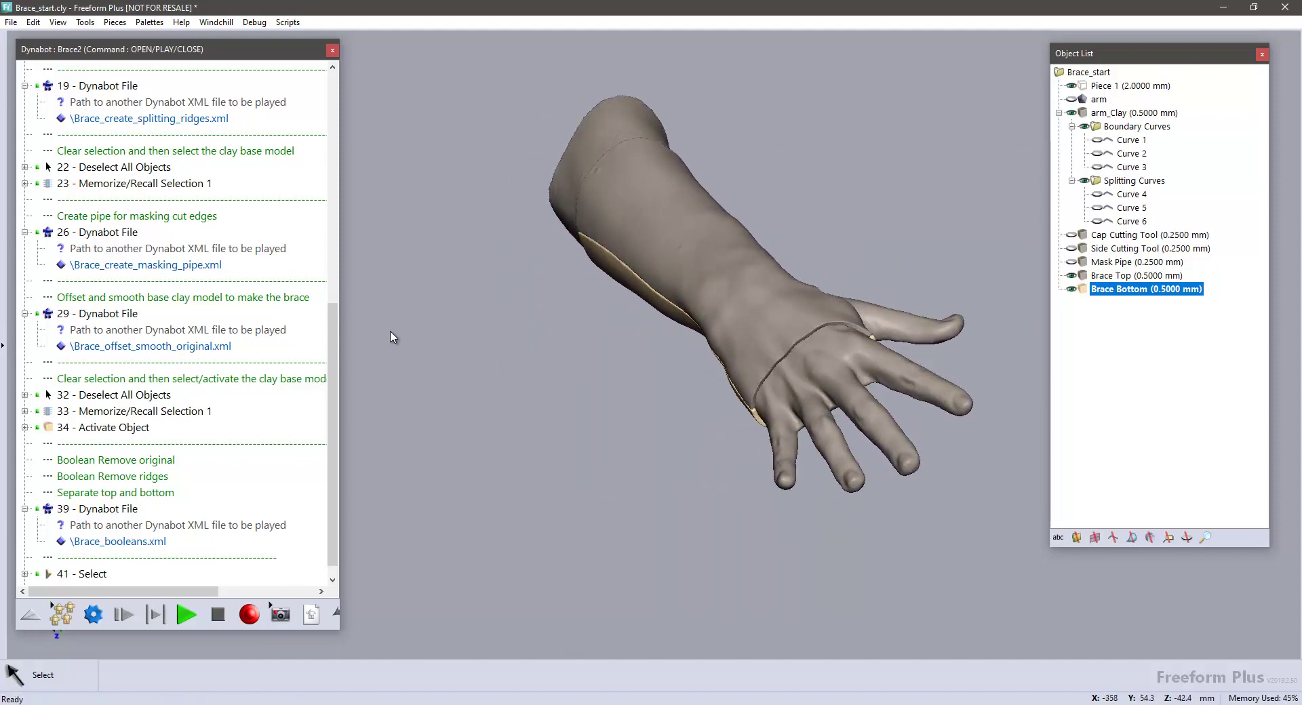
pyautogui.click(332, 50)
pyautogui.moveTo(474, 288); pyautogui.dragTo(671, 254)
pyautogui.moveTo(670, 250); pyautogui.dragTo(529, 276, button='middle')
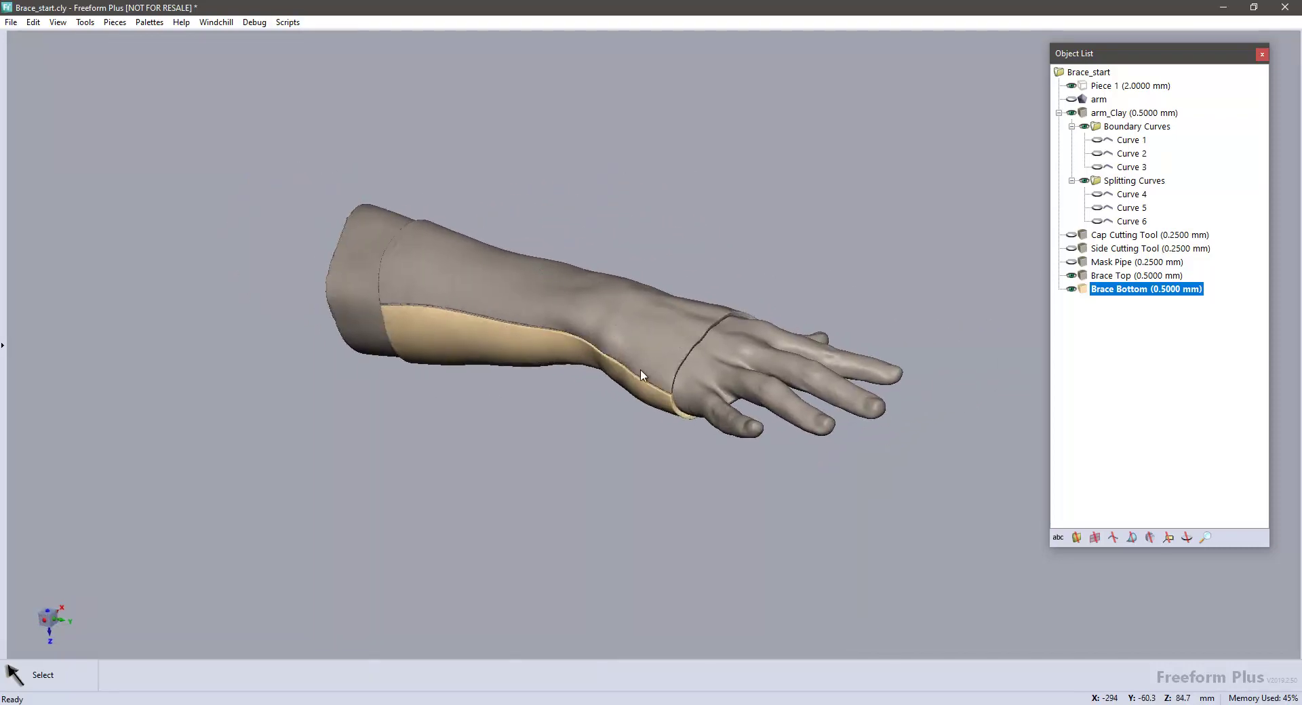
pyautogui.click(1071, 114)
# - Select Brace Top and Brace Bottom in turn and examine the two brace pieces and the split between them
pyautogui.moveTo(555, 426); pyautogui.dragTo(864, 398)
pyautogui.click(1112, 275)
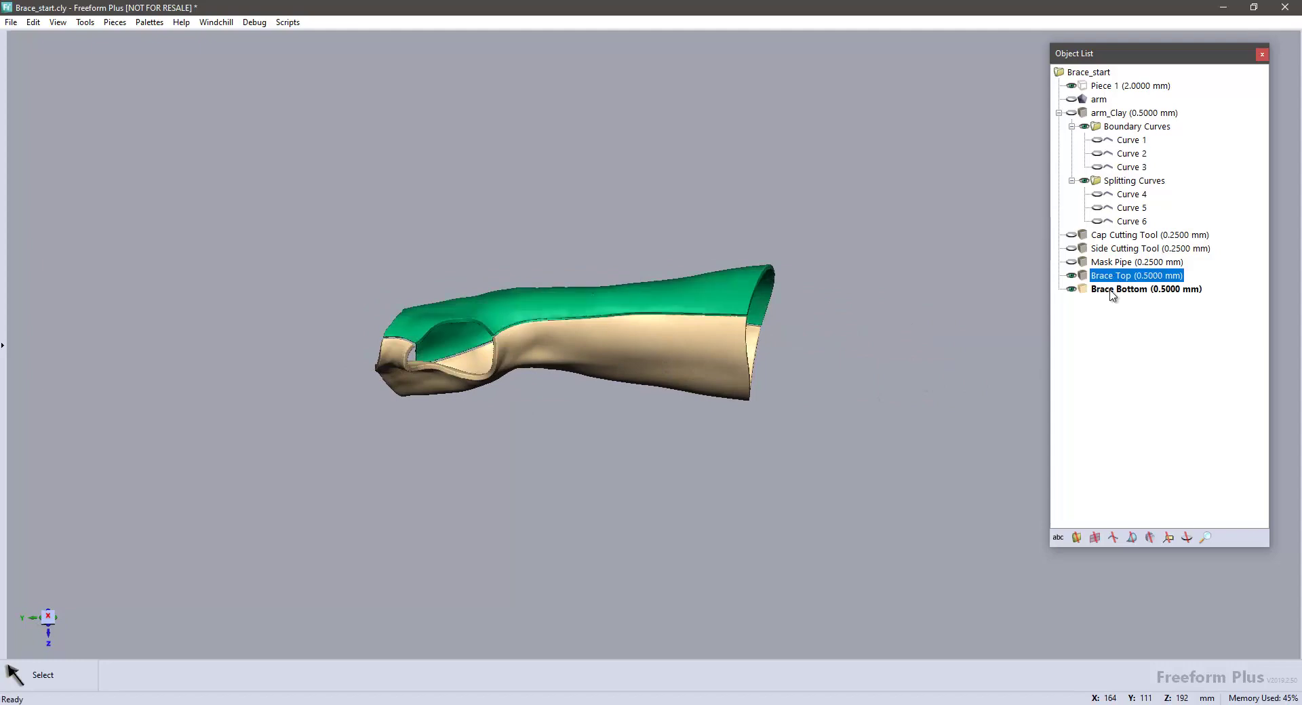
pyautogui.click(1110, 290)
pyautogui.click(1111, 277)
pyautogui.moveTo(380, 447); pyautogui.dragTo(560, 360)
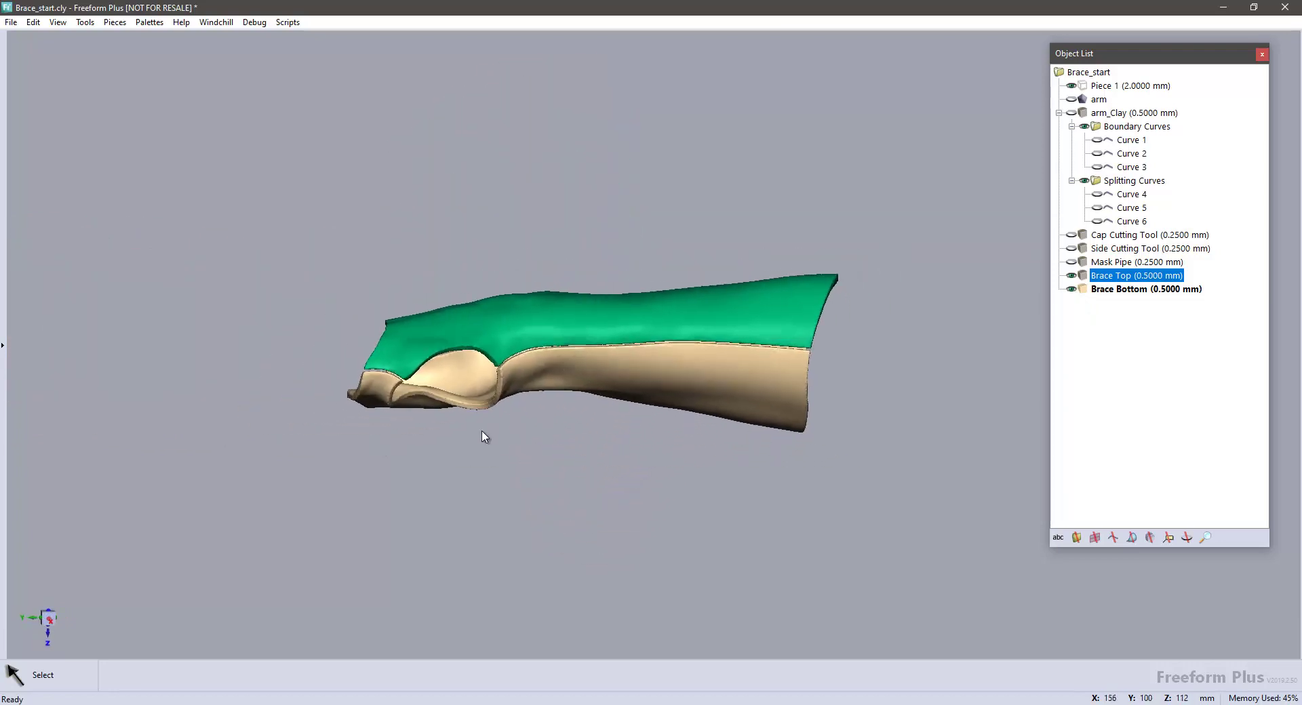